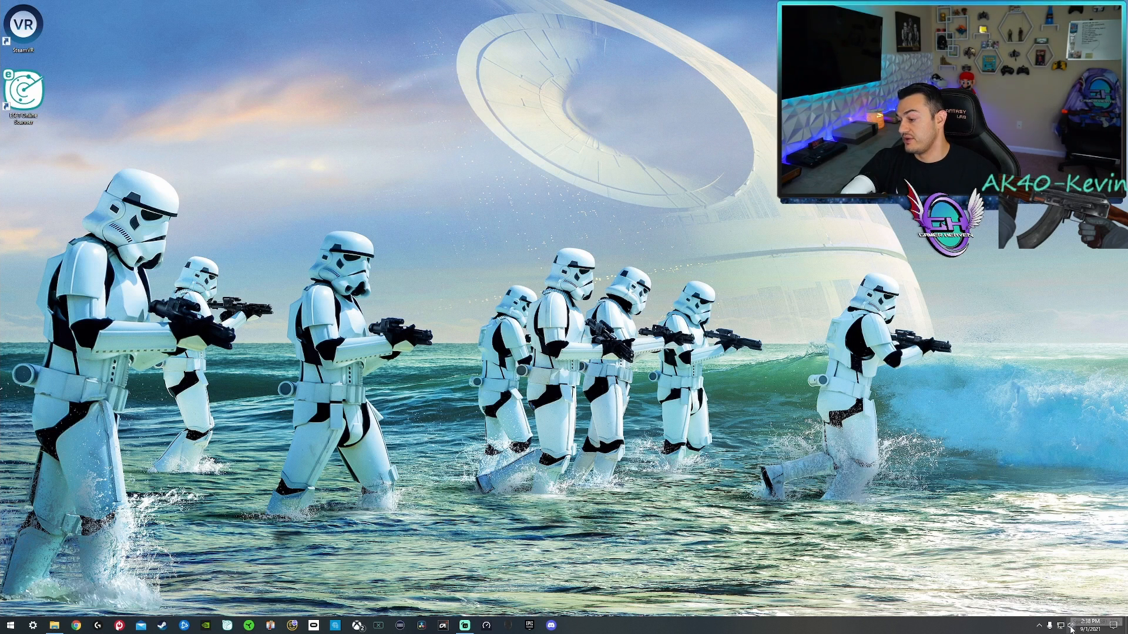
Open the Windows sound settings and show the device properties of the AmazonBasics microphone input.
right_click(1070, 628)
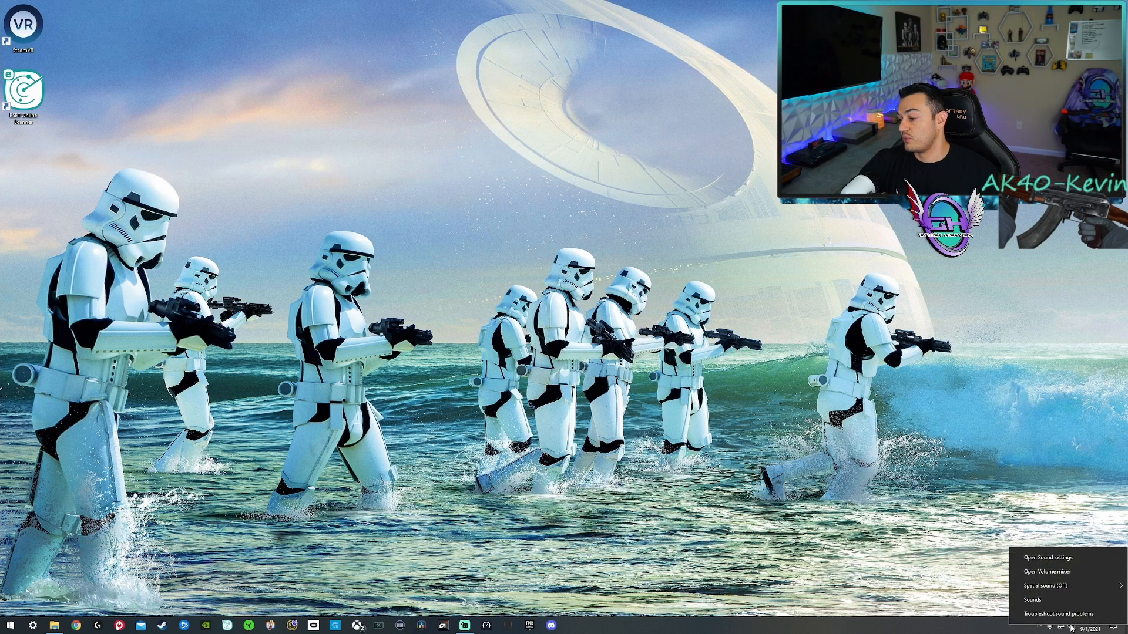
click(1040, 555)
scroll(450, 500, down, 2)
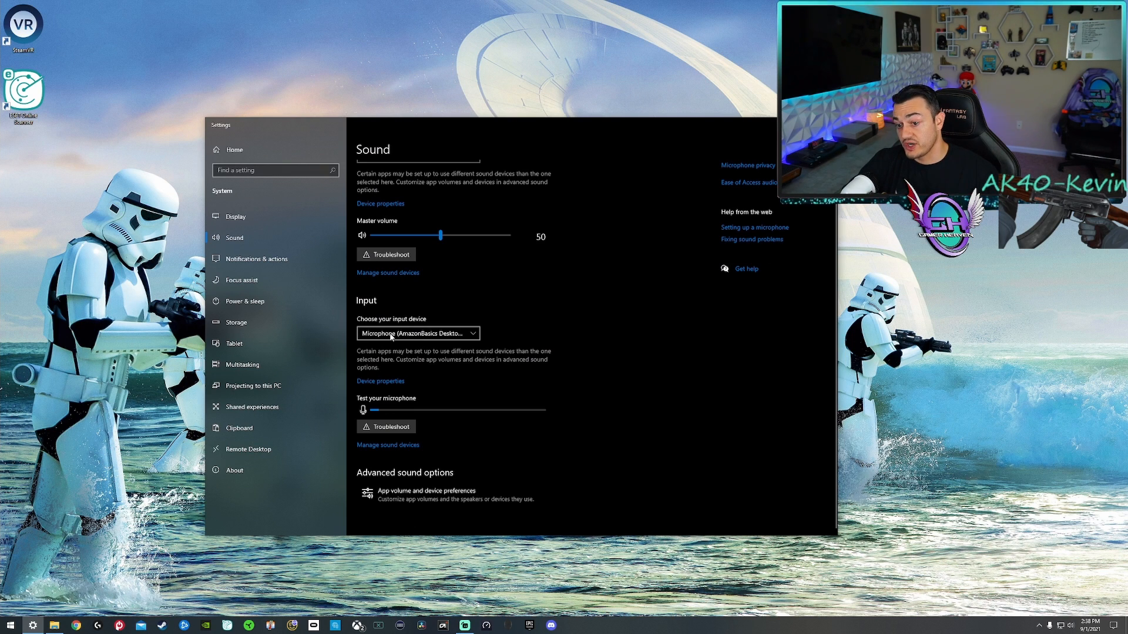
click(376, 381)
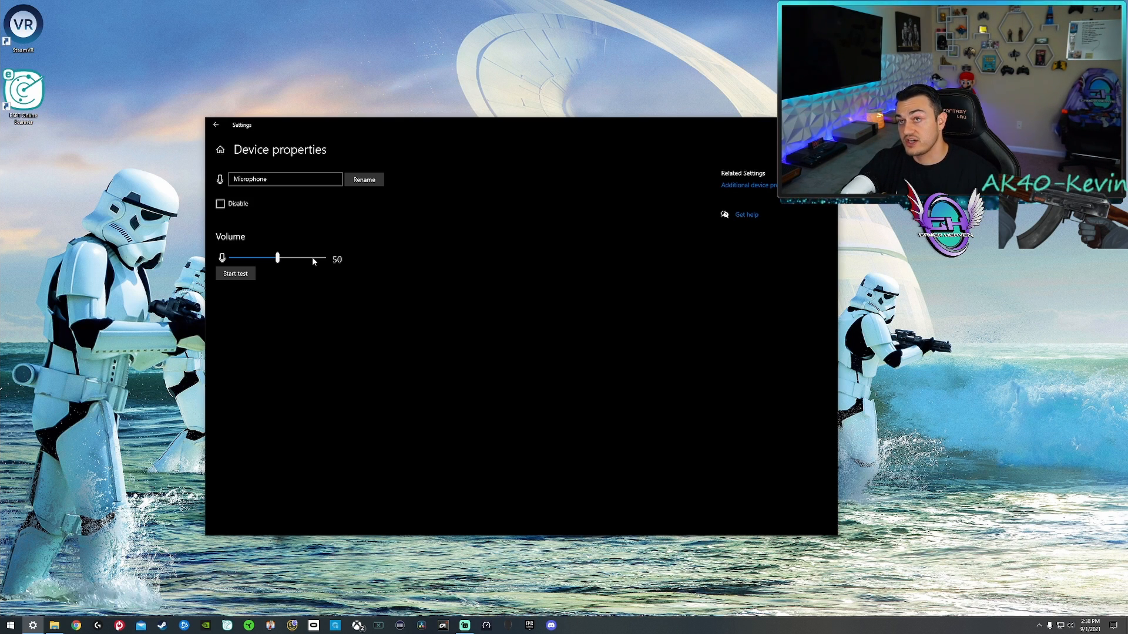
Run the microphone test at the current input volume and stop it after speaking.
click(233, 278)
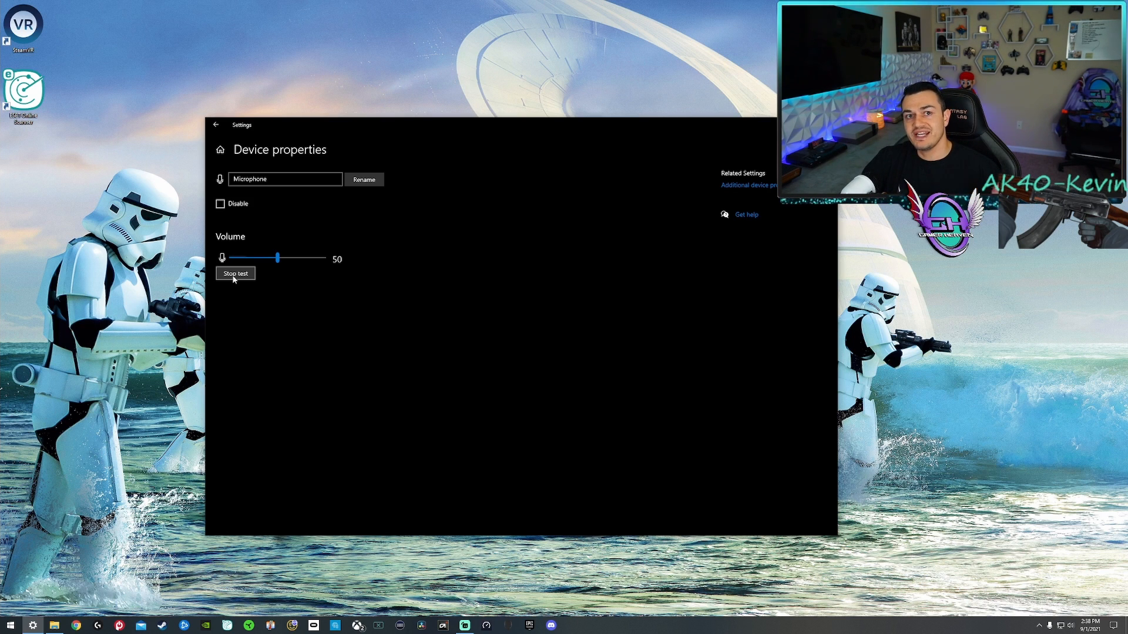
click(234, 276)
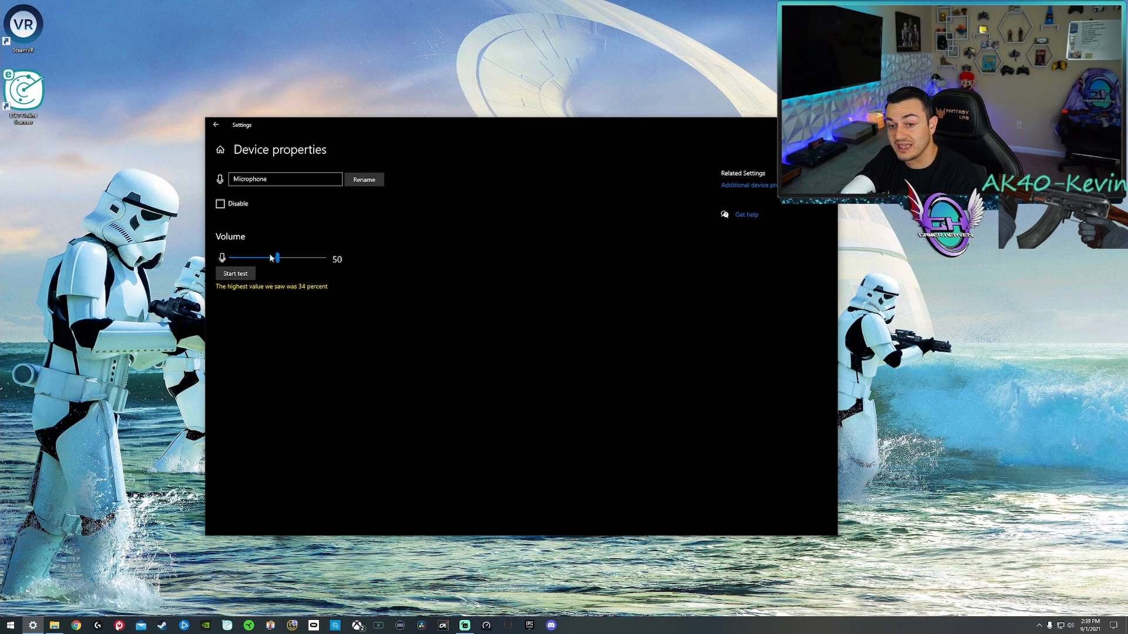
click(277, 180)
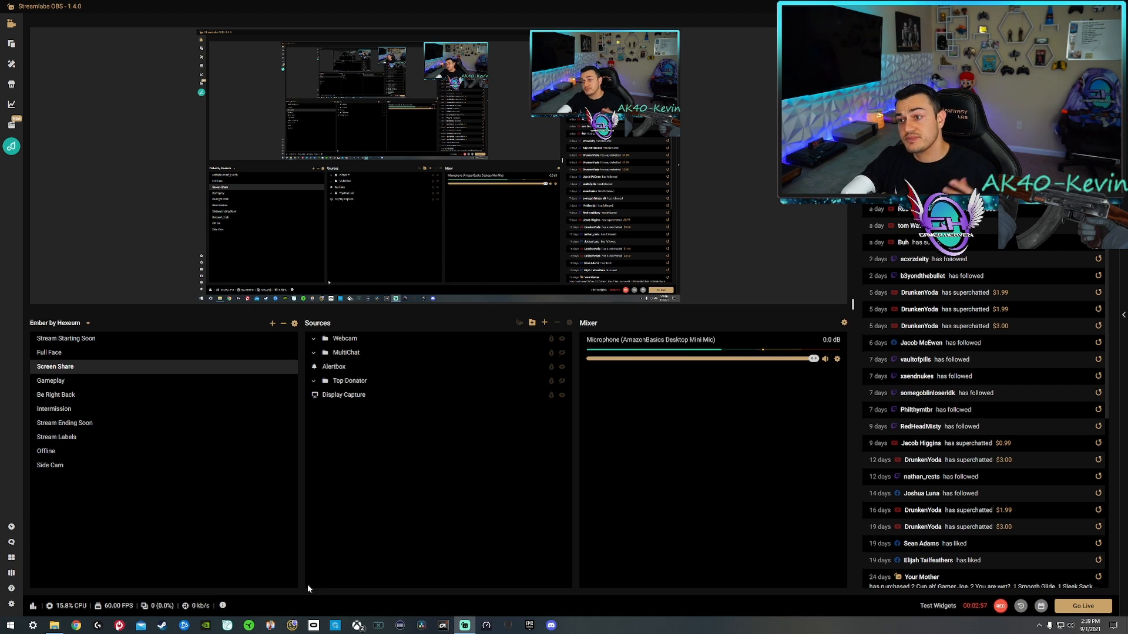
Switch to Streamlabs OBS and set Mic/Auxiliary Device 1 to Microphone (AmazonBasics Desktop Mini Mic) in the audio settings.
click(11, 605)
click(410, 220)
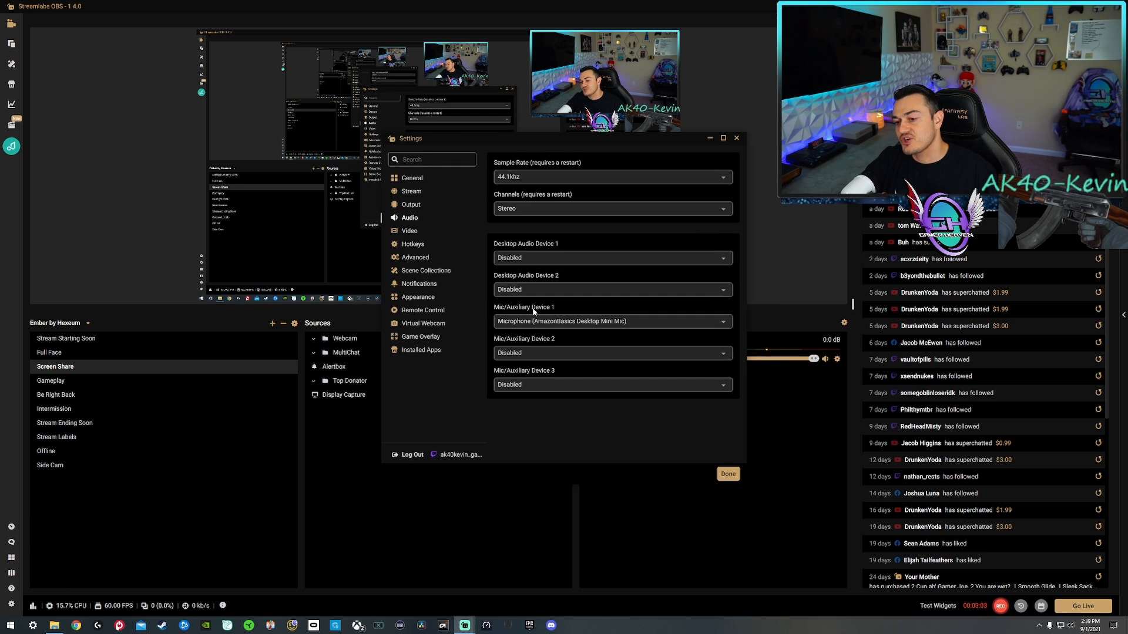
click(517, 326)
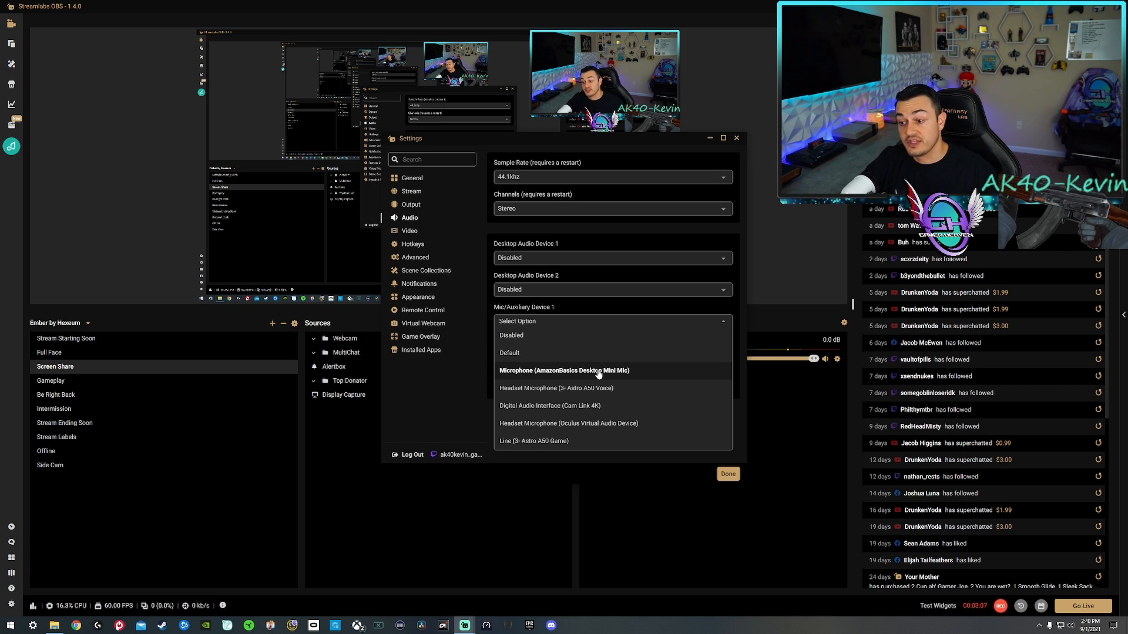
click(535, 372)
click(728, 475)
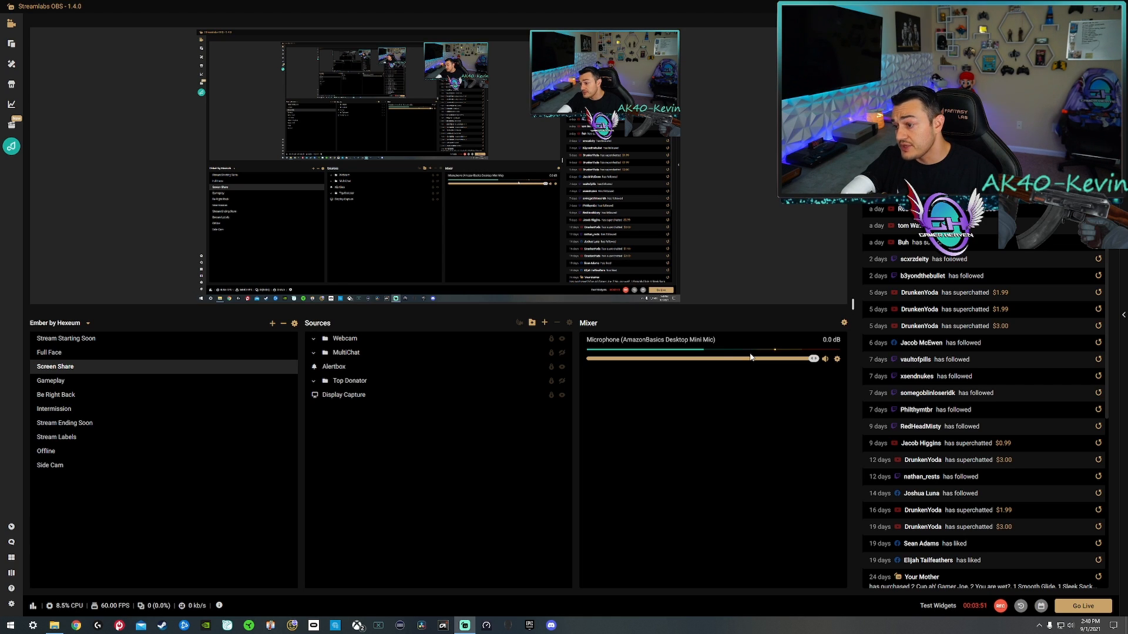
Open the filters of the AmazonBasics microphone and start adding a source filter.
click(836, 360)
click(859, 415)
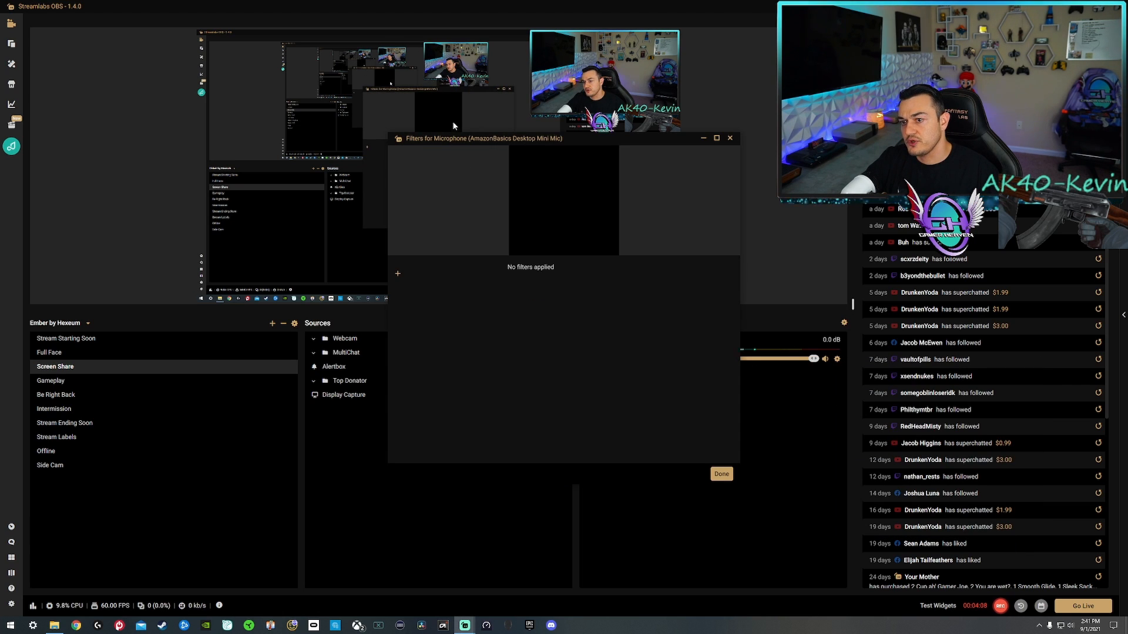
drag(503, 141, 711, 210)
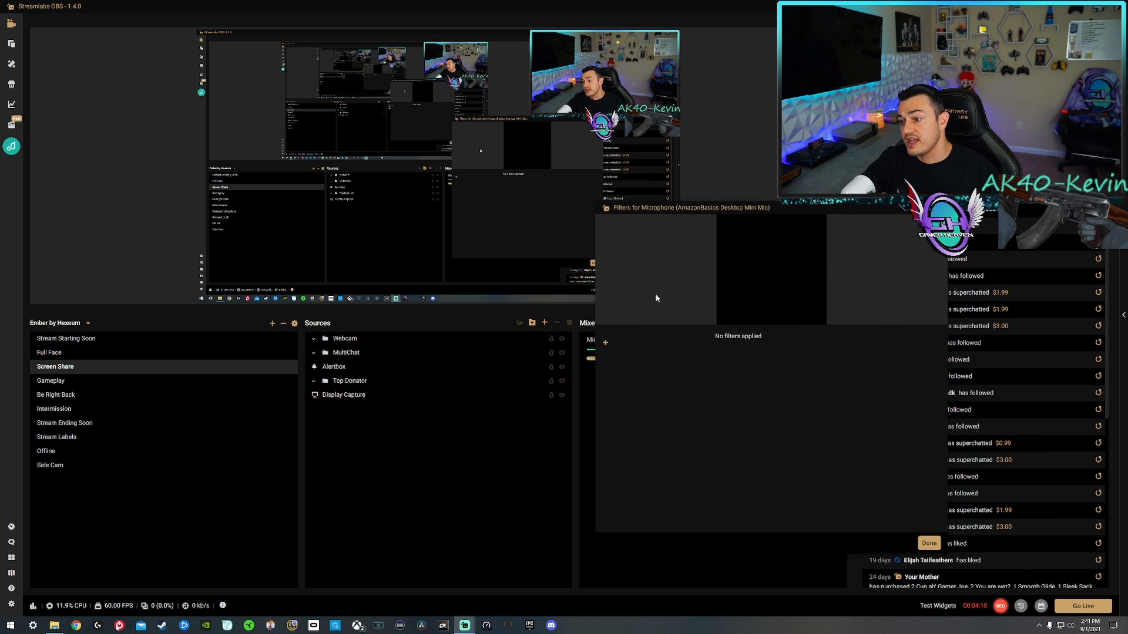
click(605, 343)
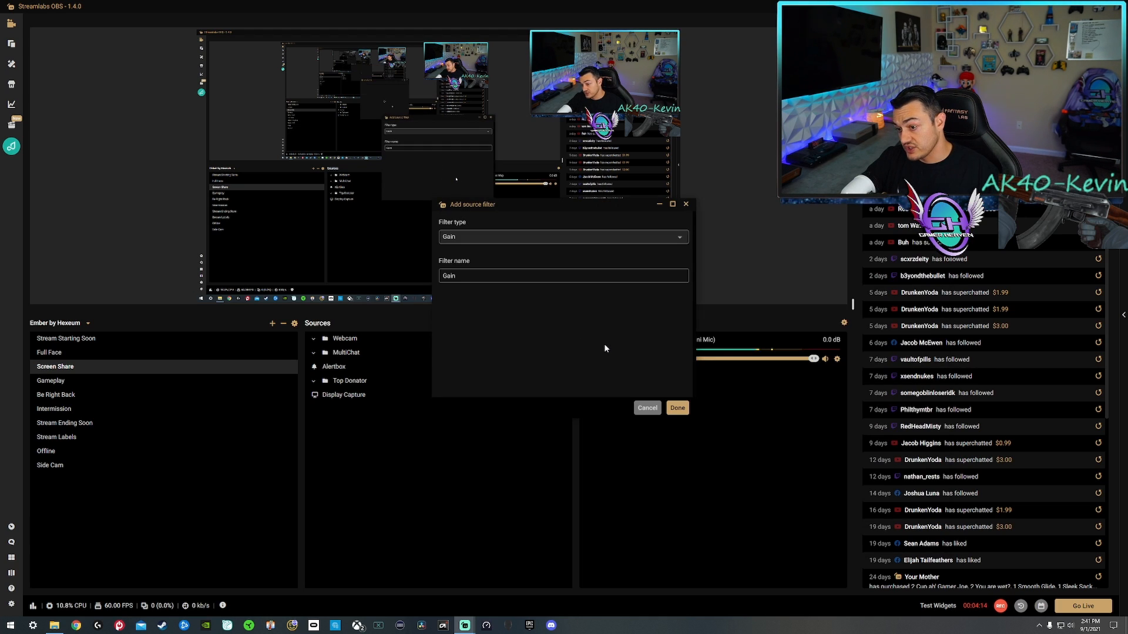
Examine the filter types available for the microphone, then close the filter windows.
click(477, 236)
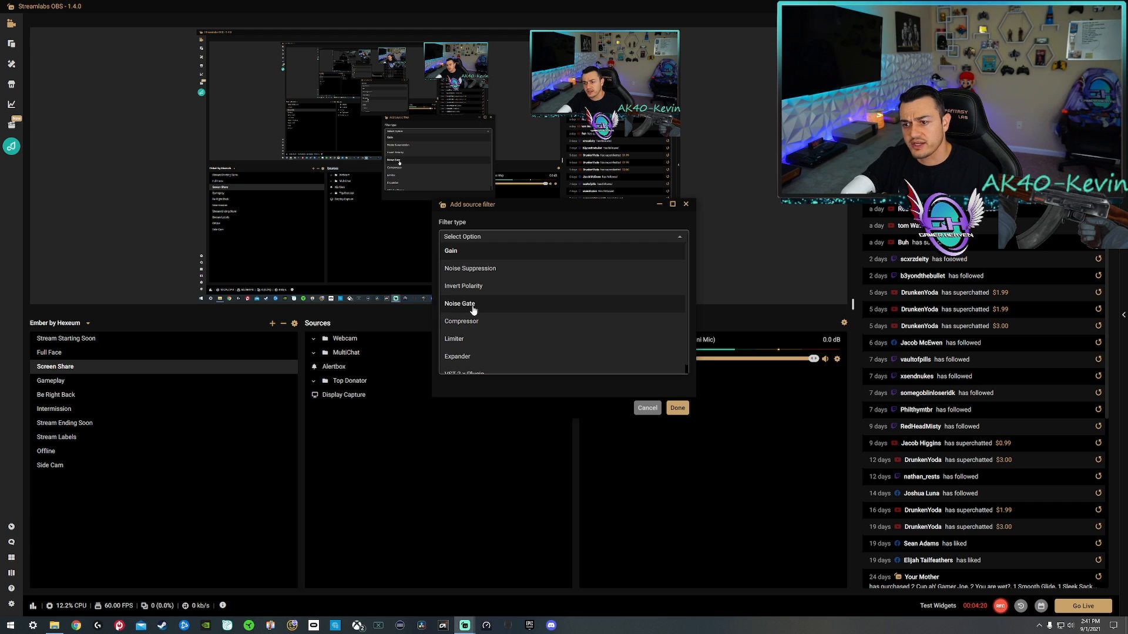
scroll(463, 301, down, 1)
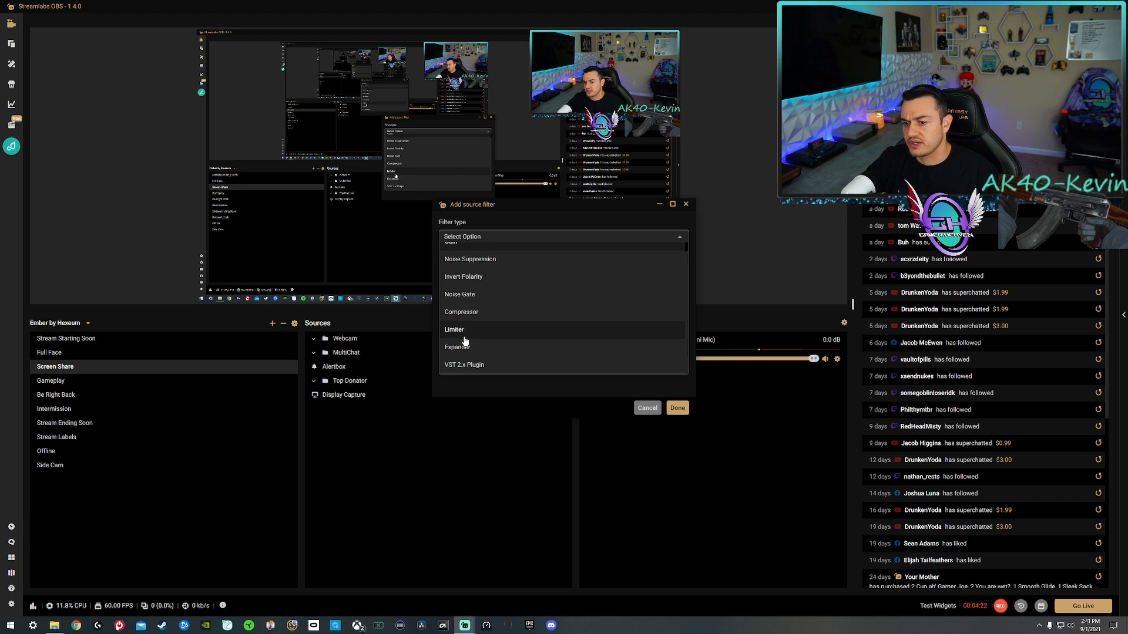
scroll(461, 353, up, 1)
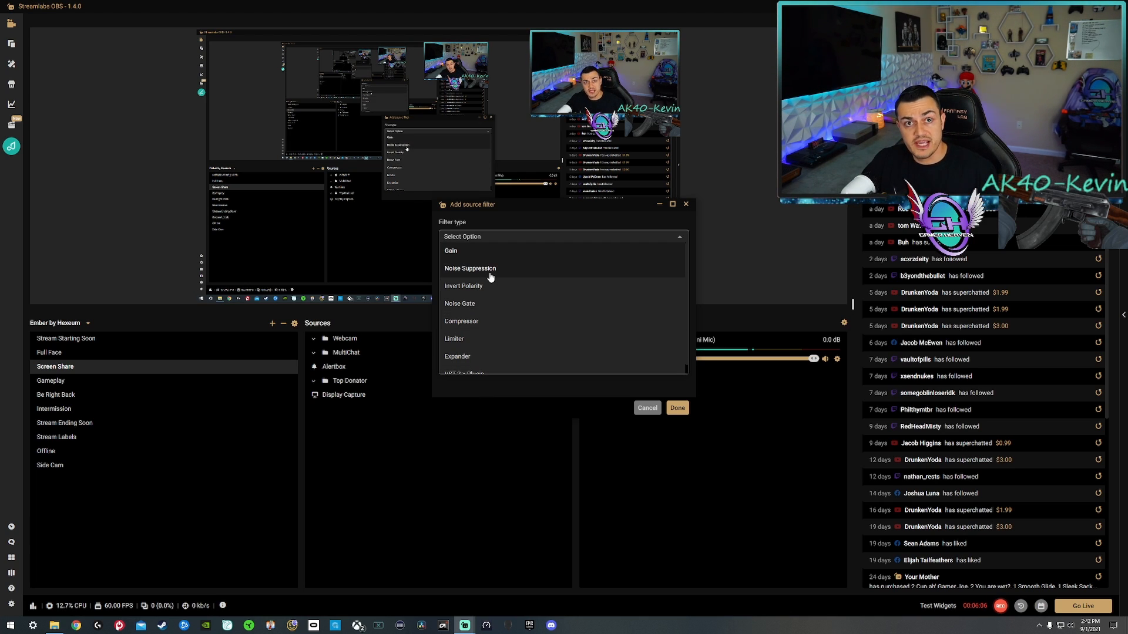
scroll(474, 314, down, 1)
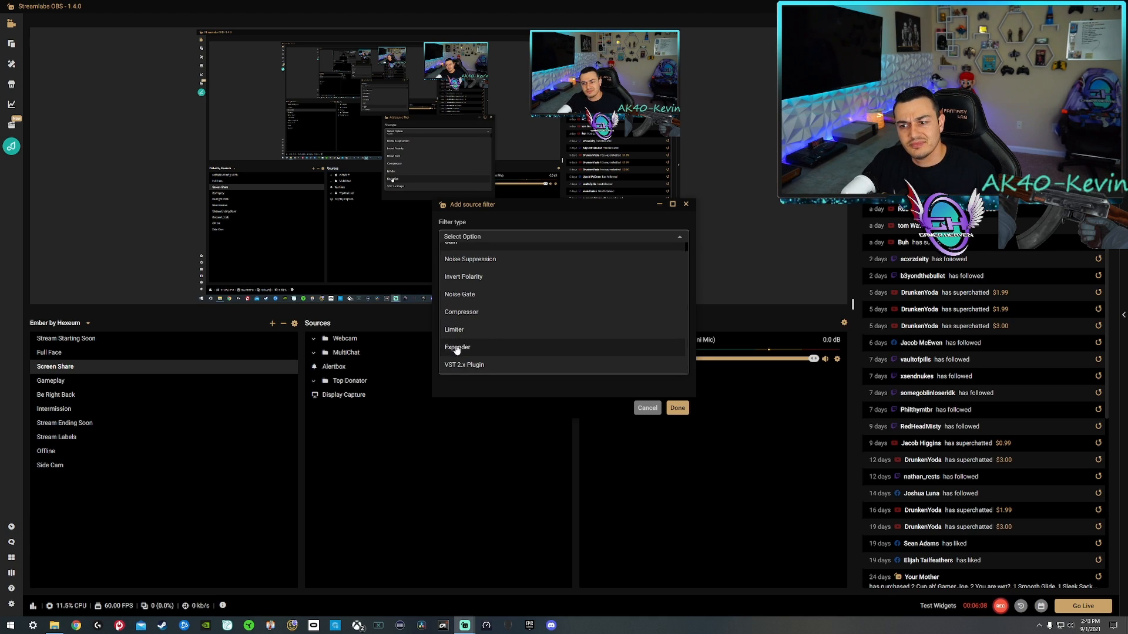
scroll(456, 329, up, 1)
scroll(453, 330, down, 1)
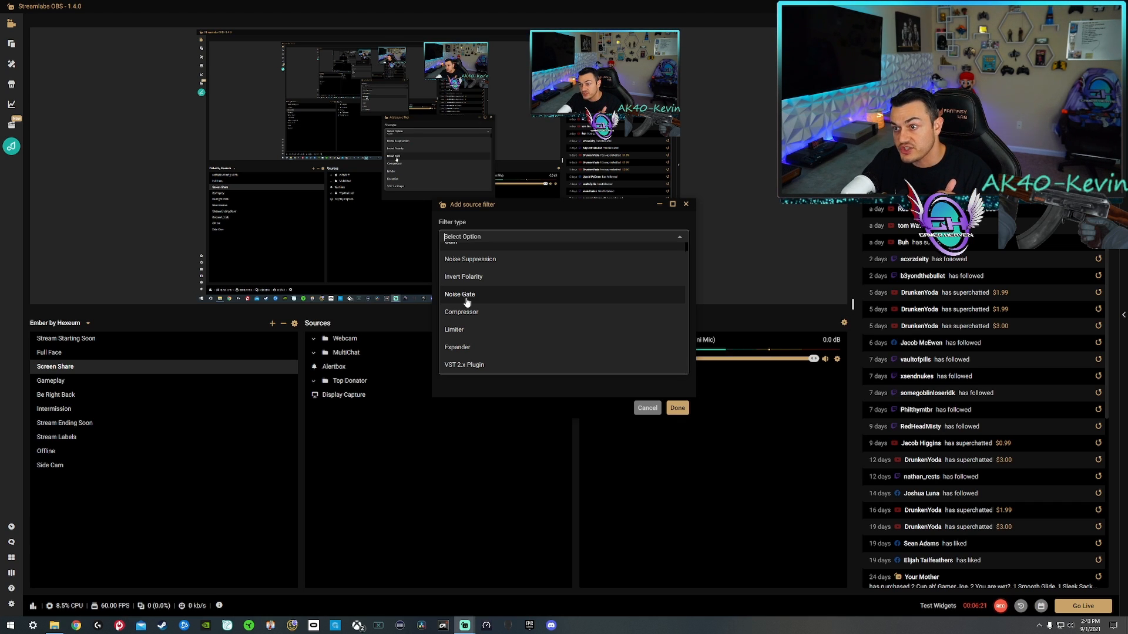
click(674, 409)
click(722, 474)
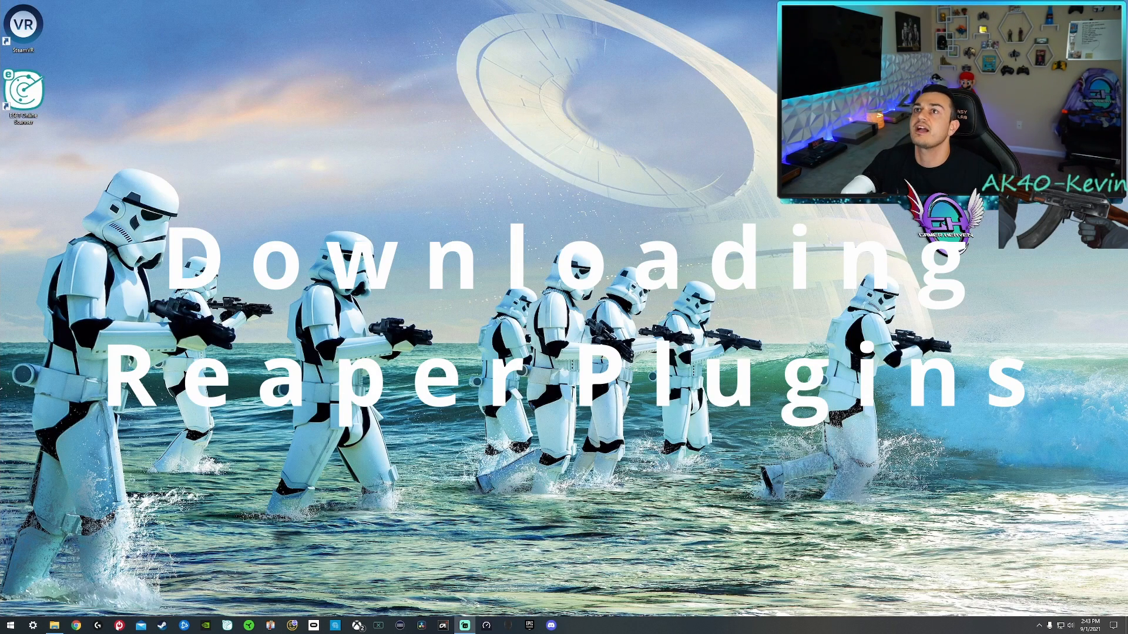
Switch to Chrome, open the ReaPlugs page from the "reaper plug ins" search, and download ReaPlugs VST v2.36 64-bit.
click(76, 624)
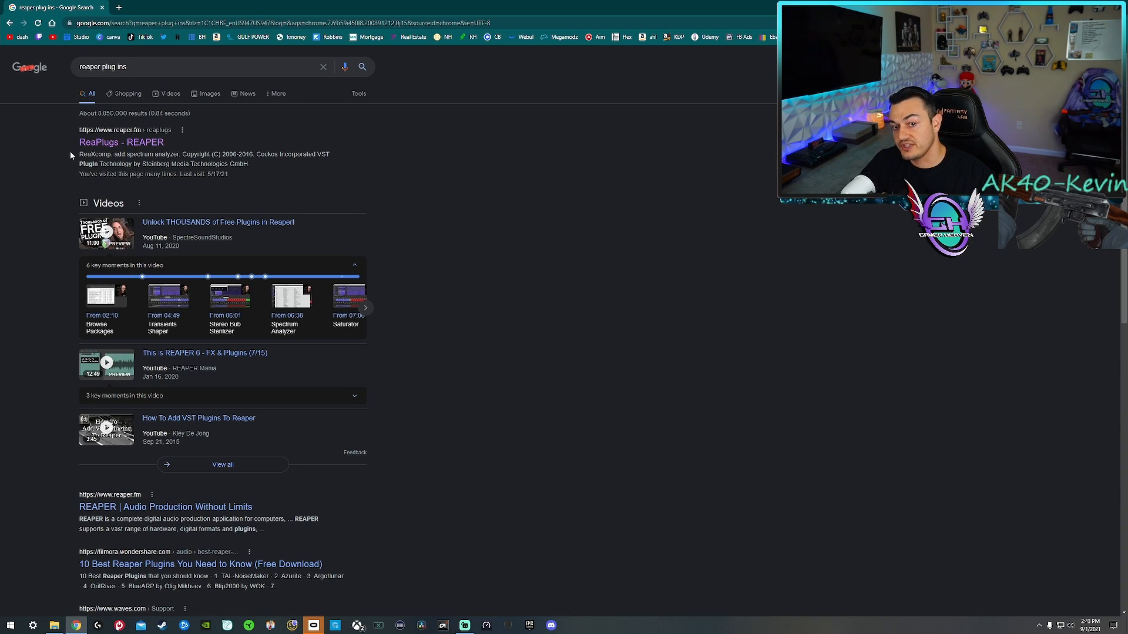
click(100, 148)
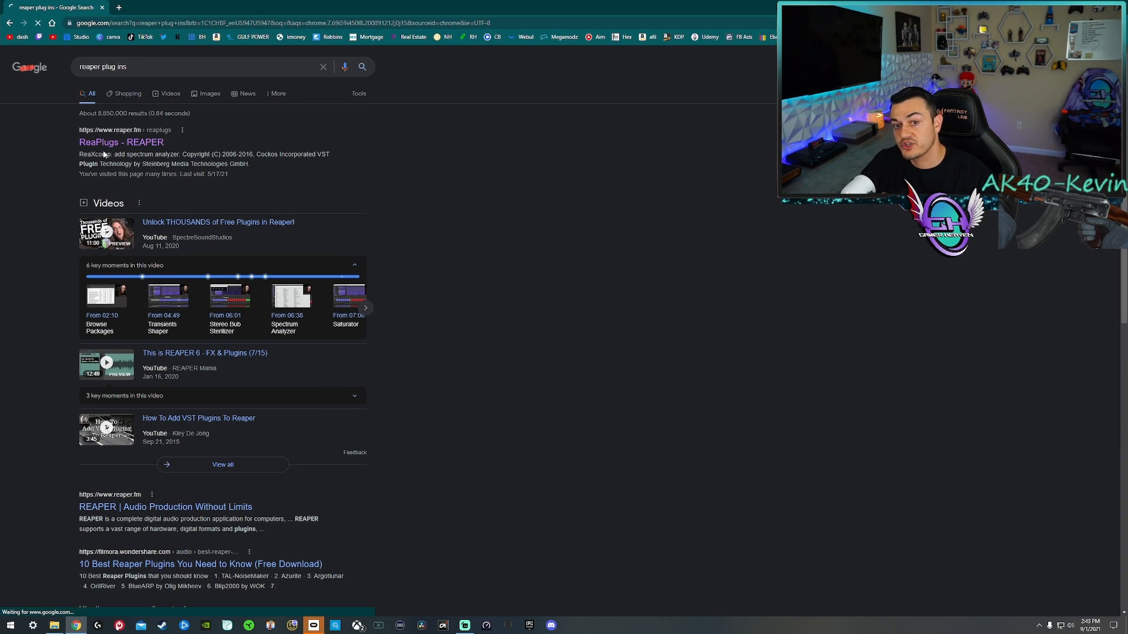
scroll(156, 299, down, 2)
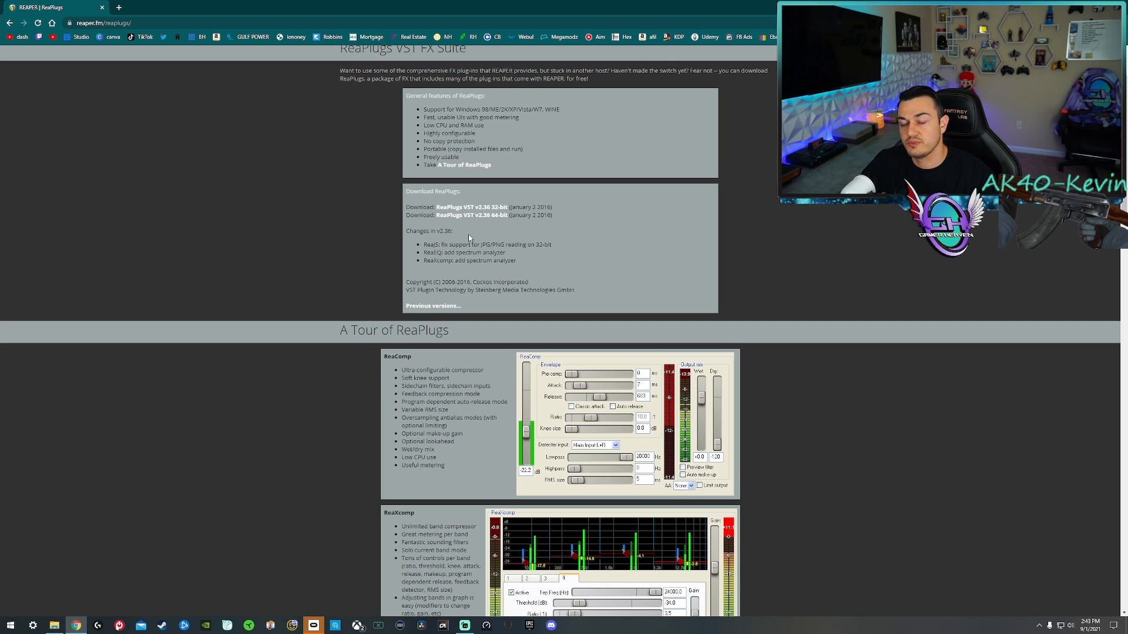
click(491, 216)
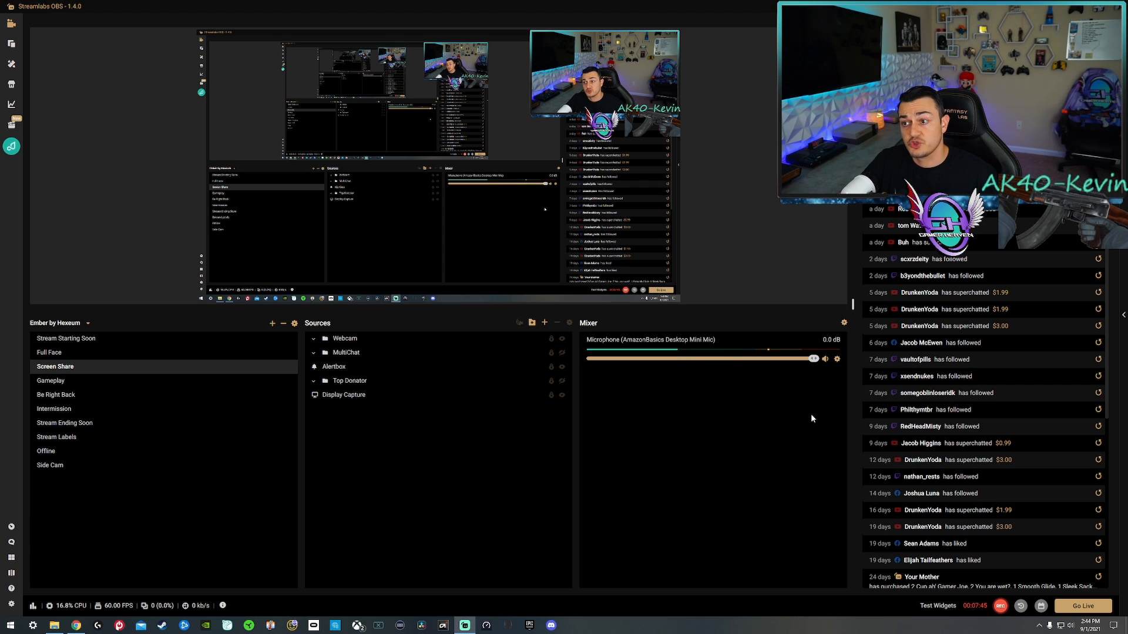
In Streamlabs OBS, add a VST 2.x Plugin filter named "Noise Gate" to the AmazonBasics microphone.
click(837, 357)
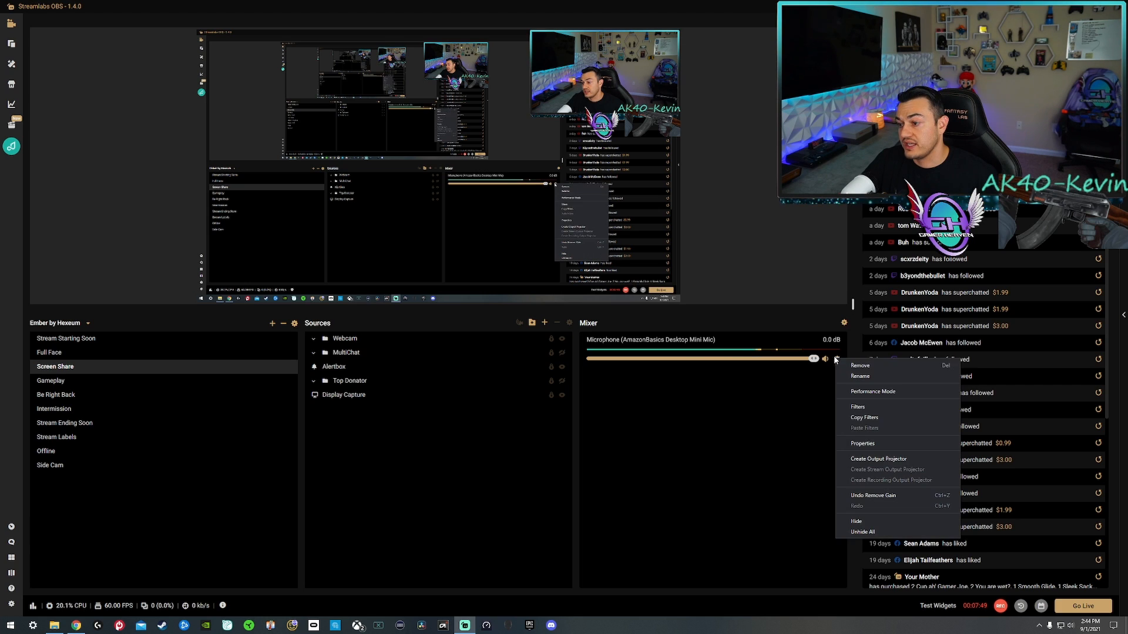
click(858, 407)
click(396, 277)
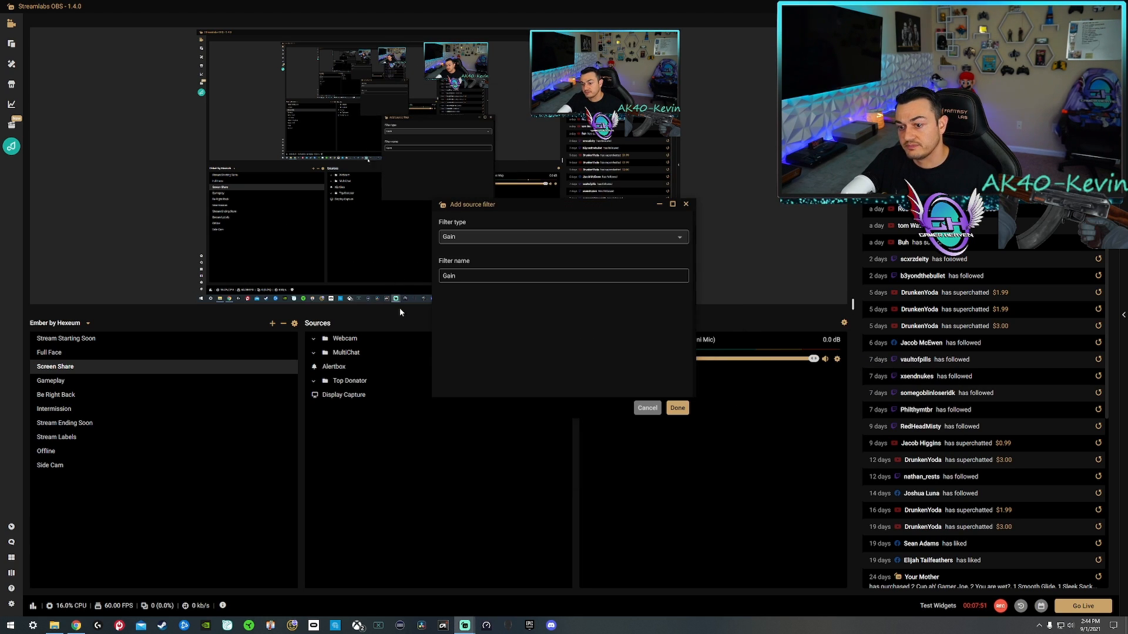
click(471, 238)
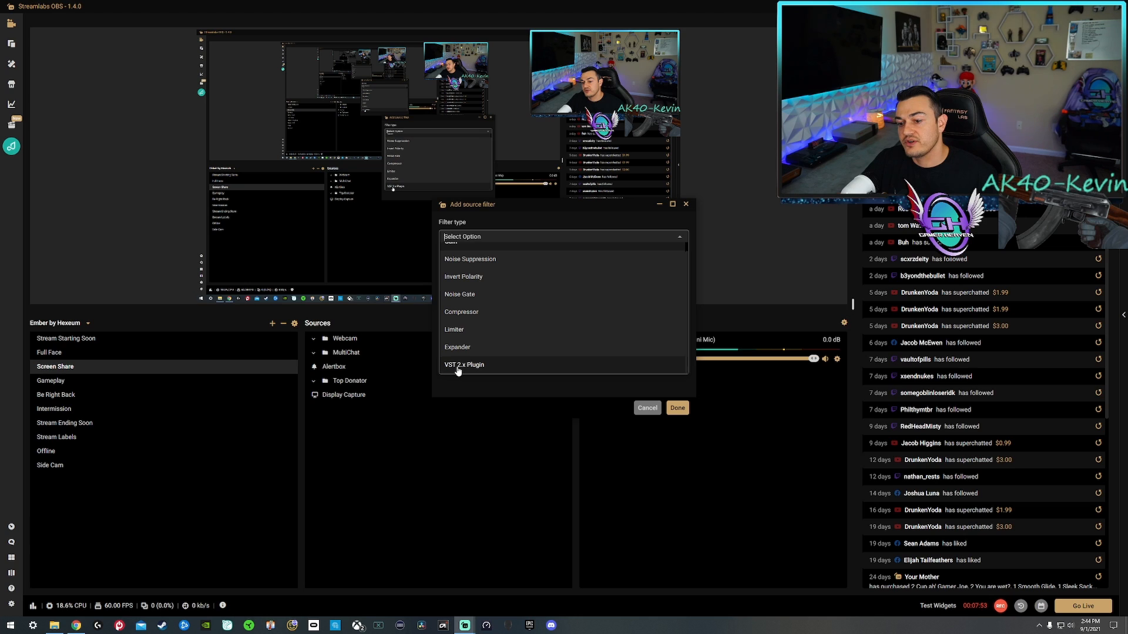
click(459, 366)
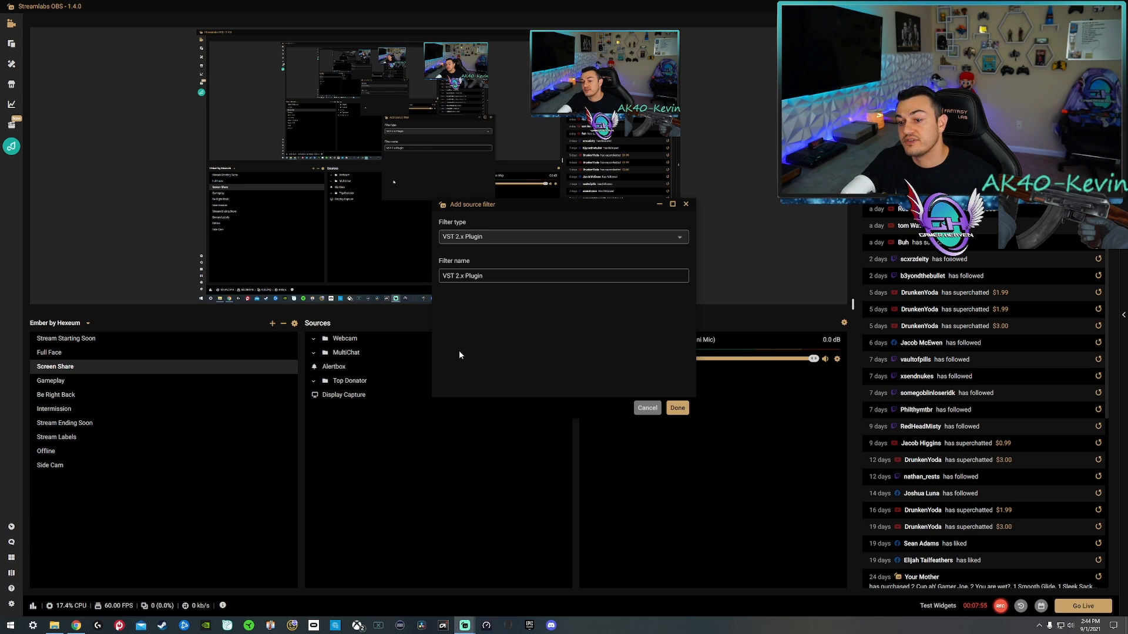
drag(508, 276, 350, 285)
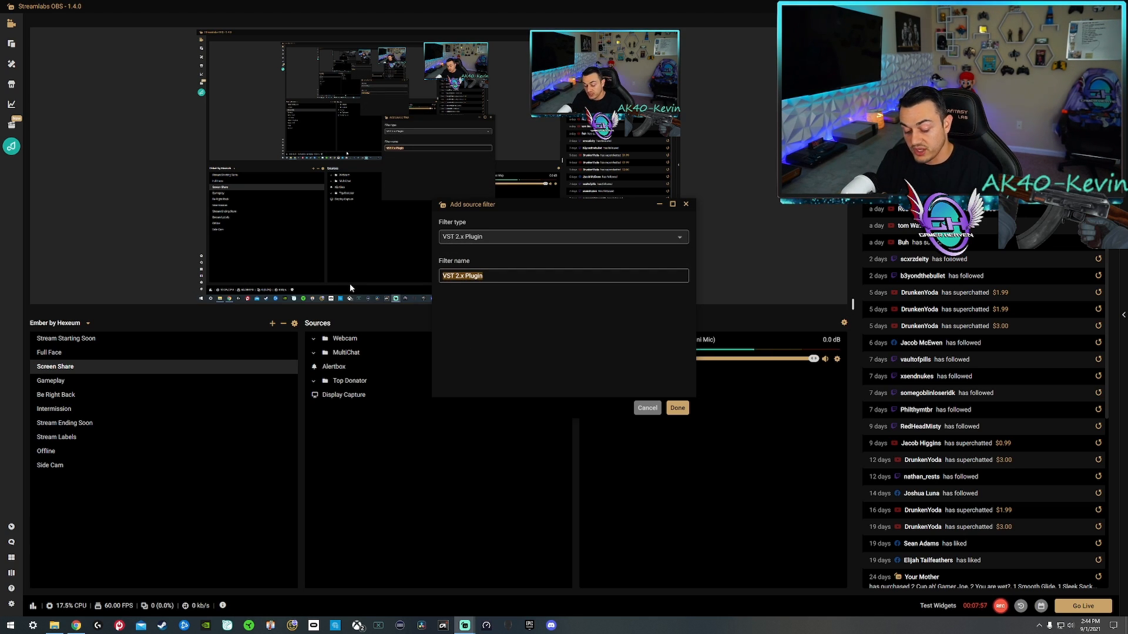
text(Noise)
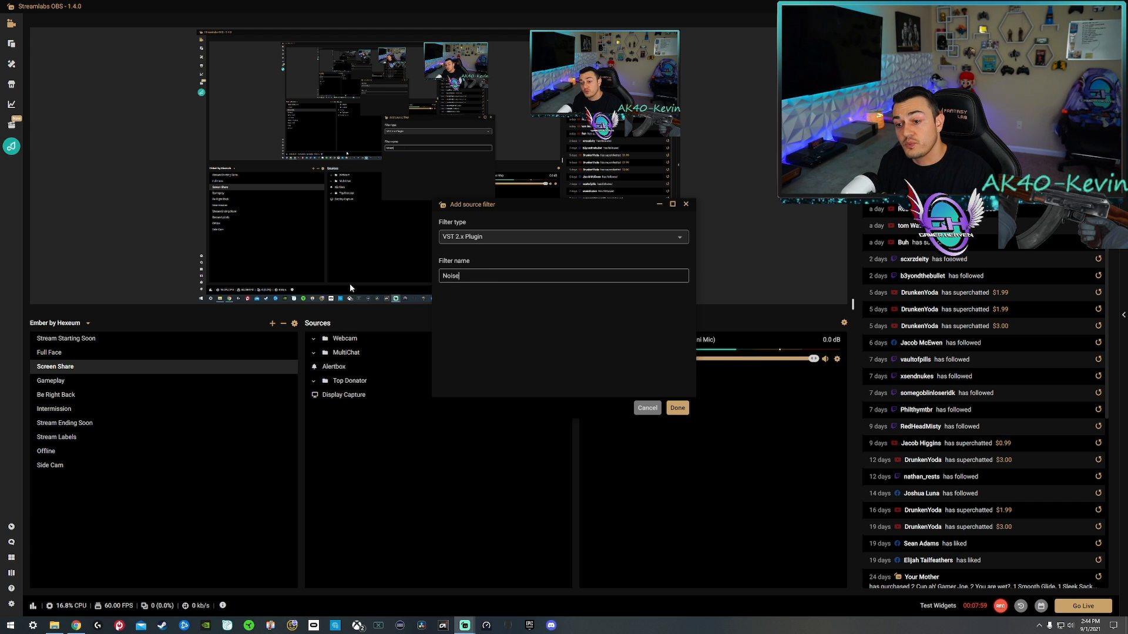
text( Gate)
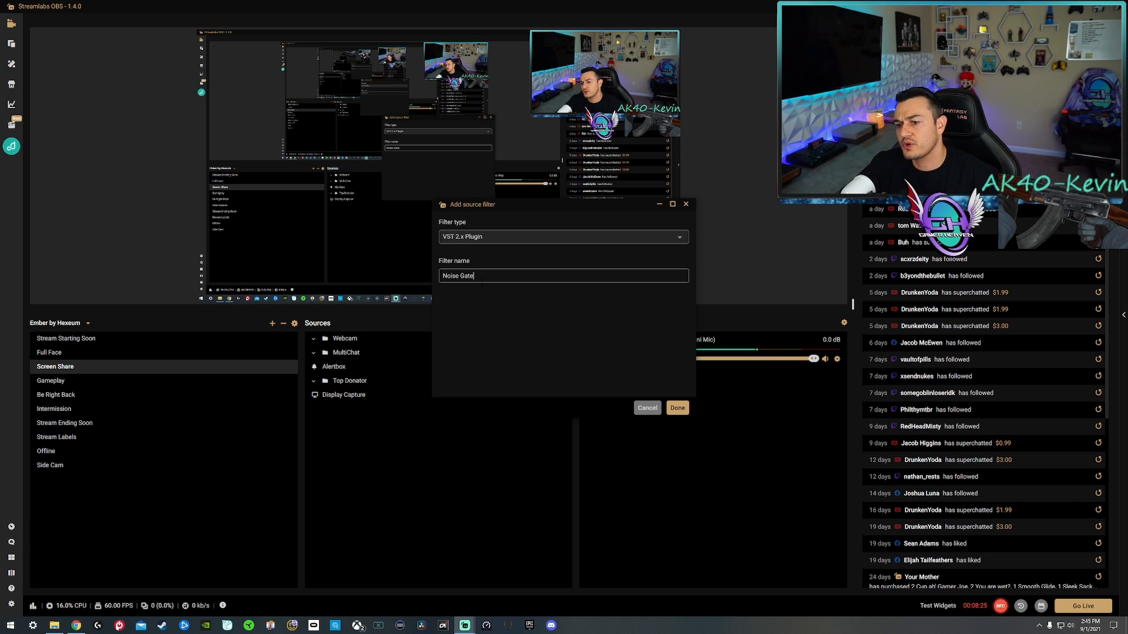
click(670, 408)
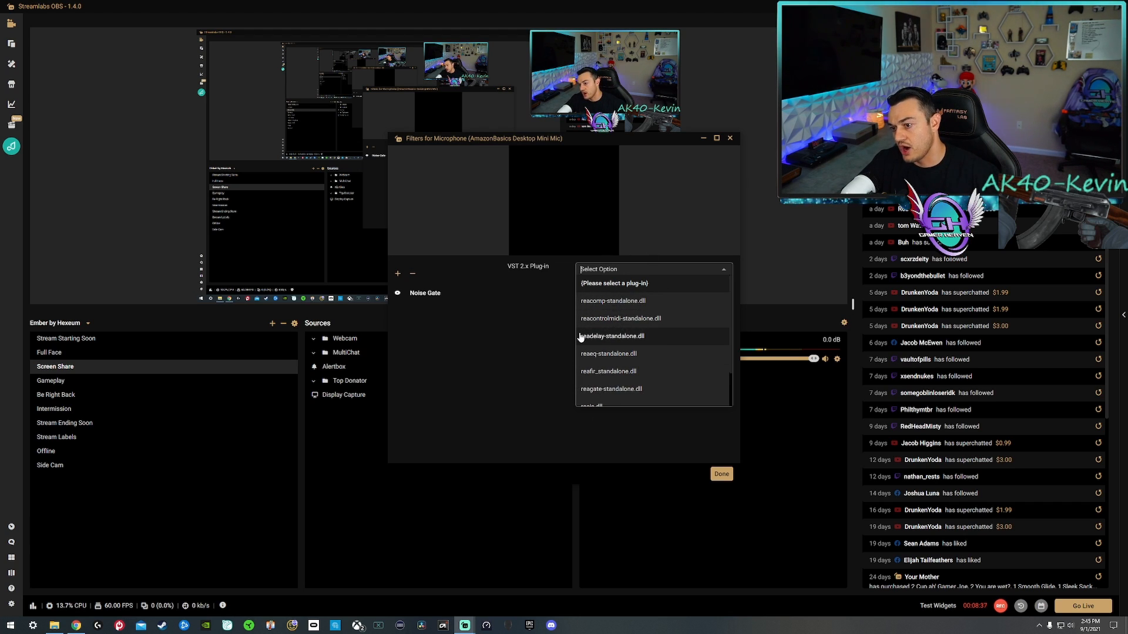
Load reagate-standalone.dll as the plug-in of the Noise Gate filter and open its interface.
scroll(578, 338, down, 1)
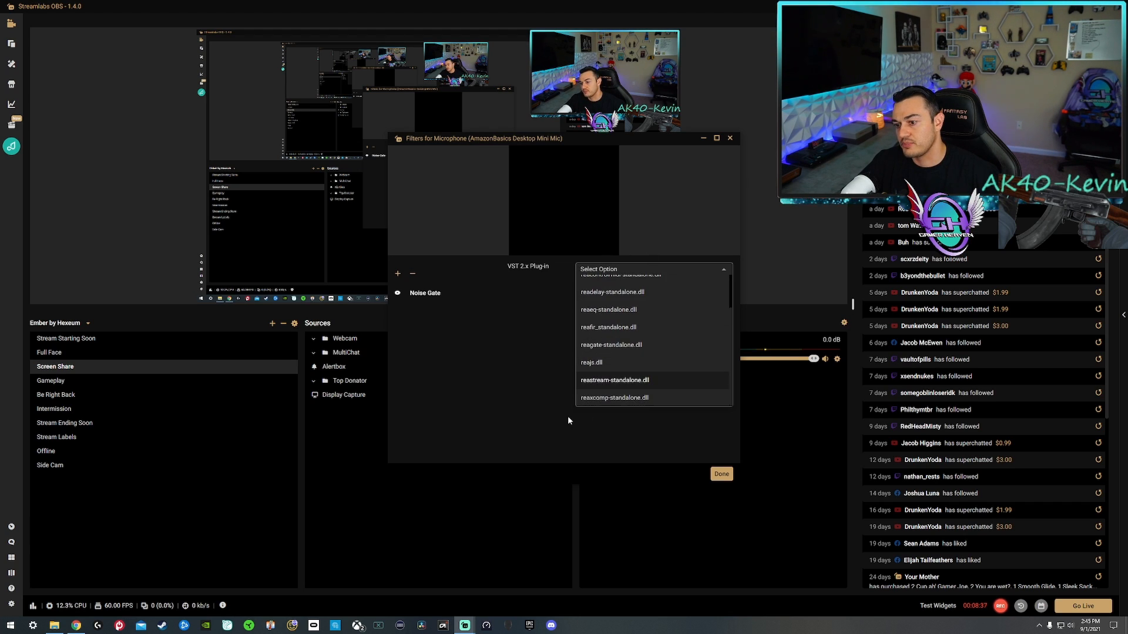
click(596, 347)
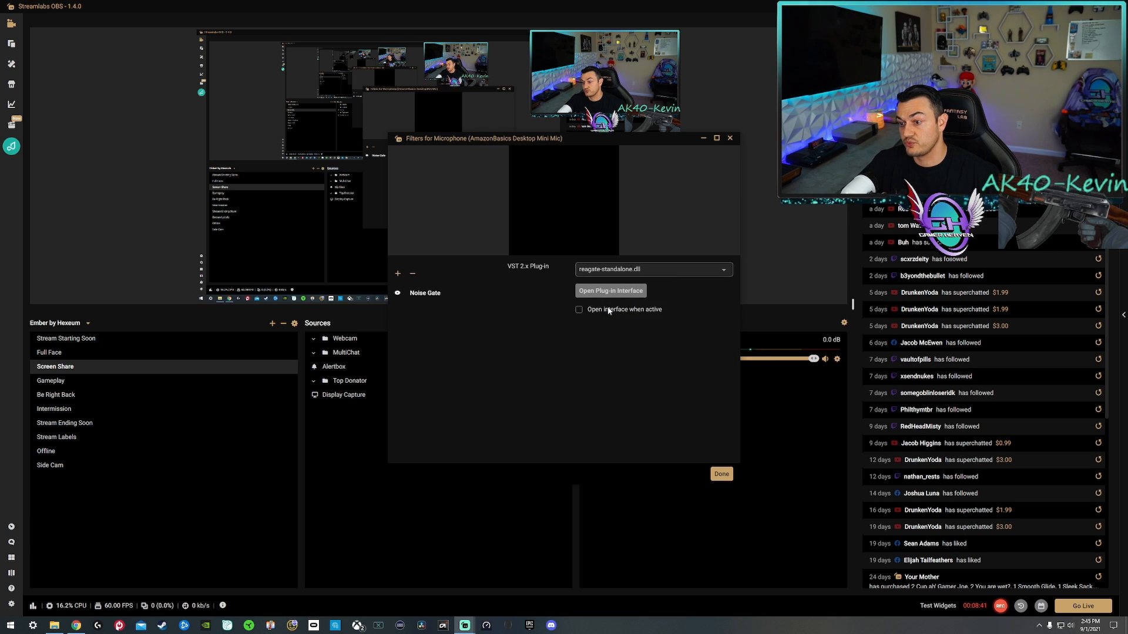
click(611, 291)
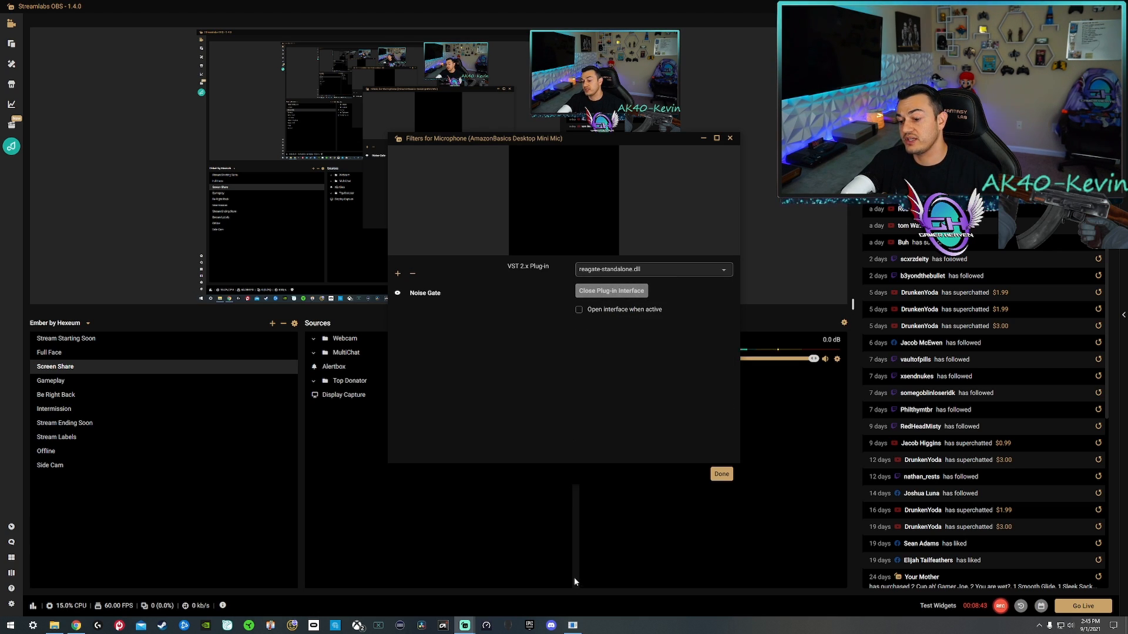
Bring up the ReaGate window and move it and the filters window apart, leaving the mixer in view.
click(569, 626)
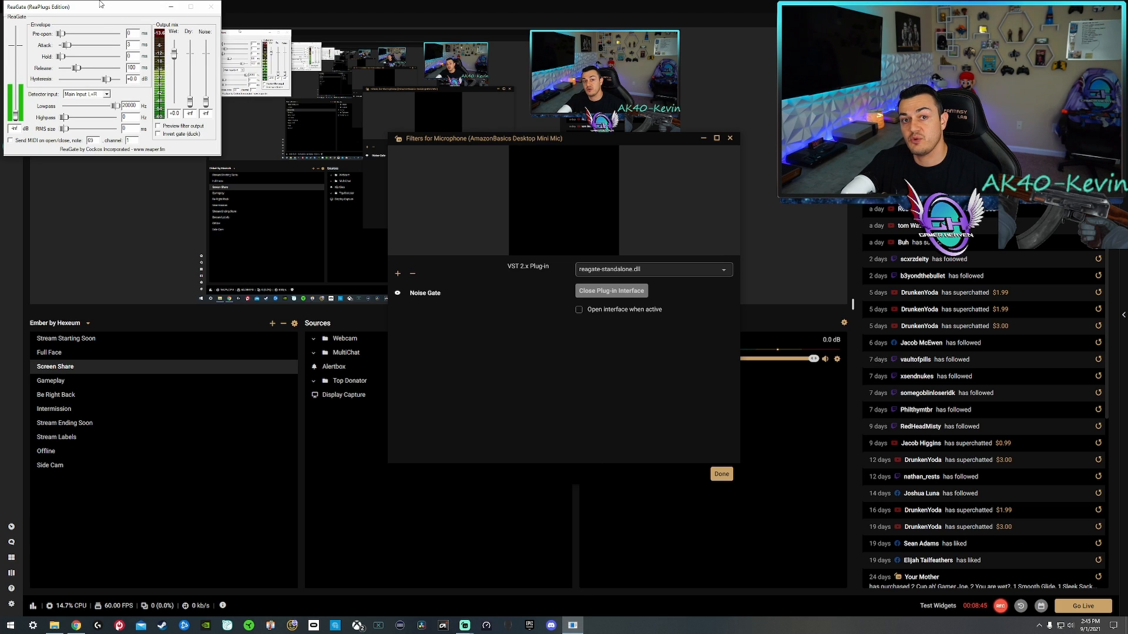
drag(100, 5, 478, 367)
drag(519, 141, 168, 24)
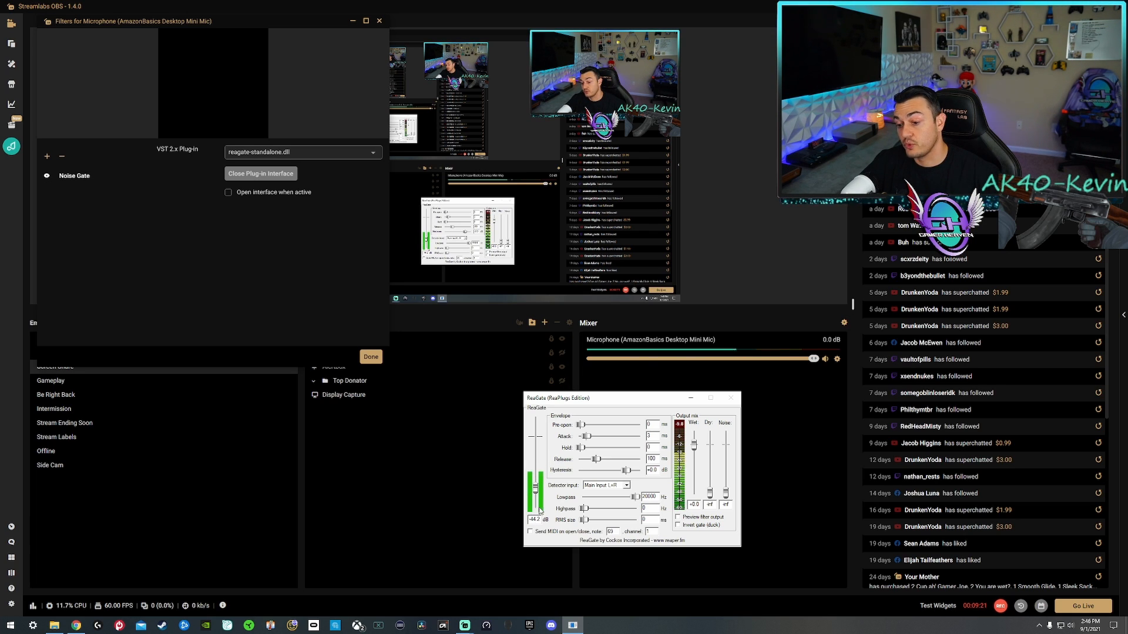
Try a higher ReaGate threshold, set it back to -44.2 dB, and close the plug-in interface.
drag(535, 488, 537, 480)
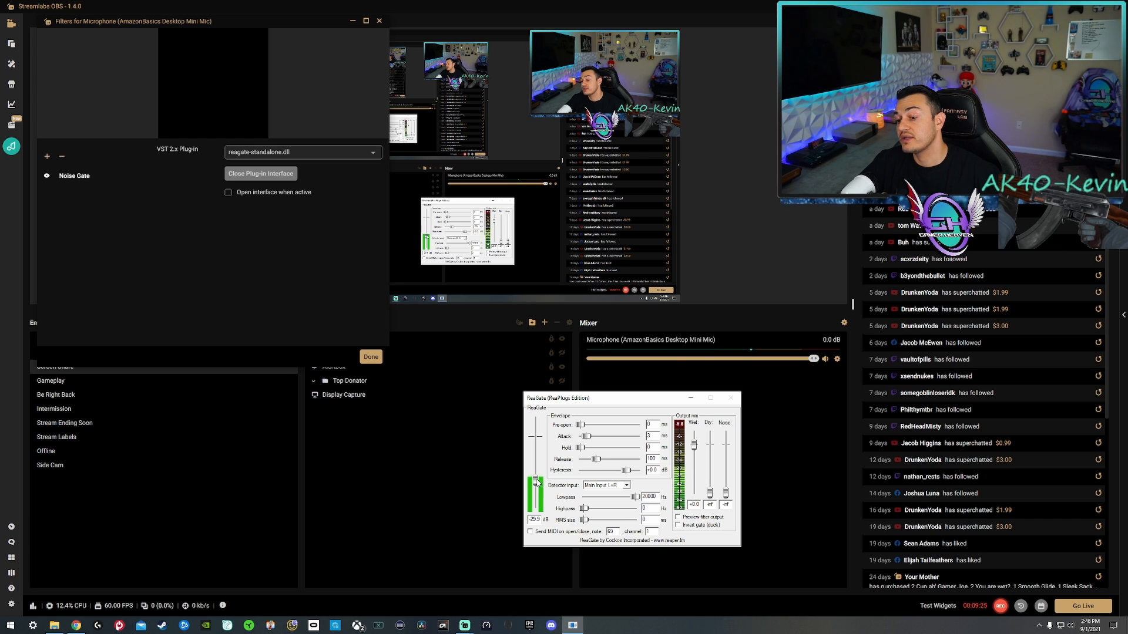
drag(536, 482, 541, 487)
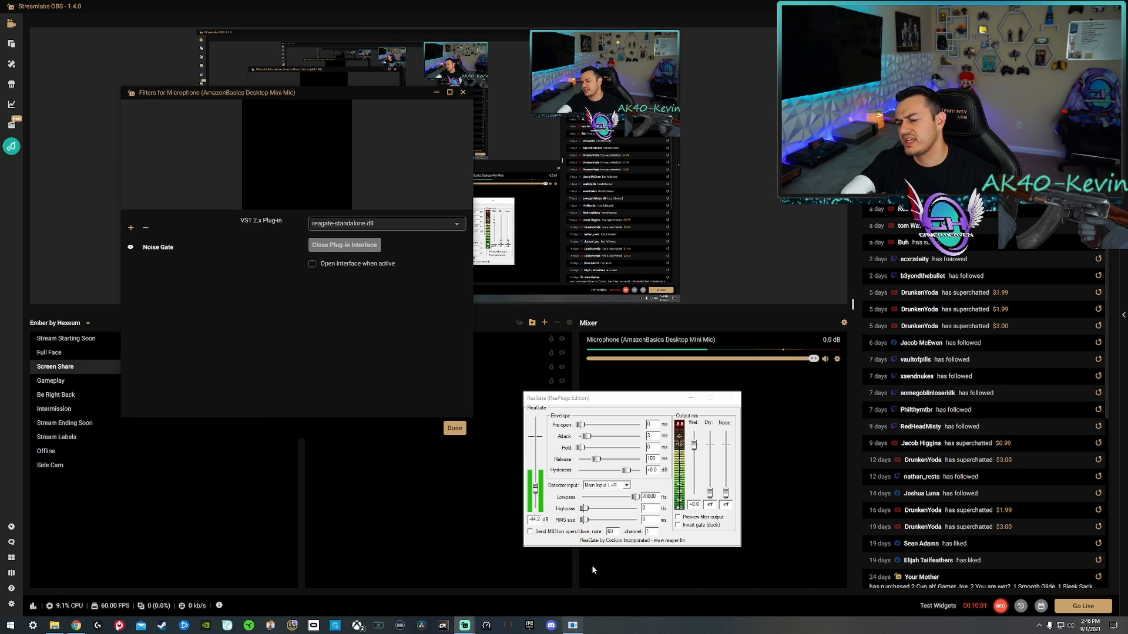
click(334, 252)
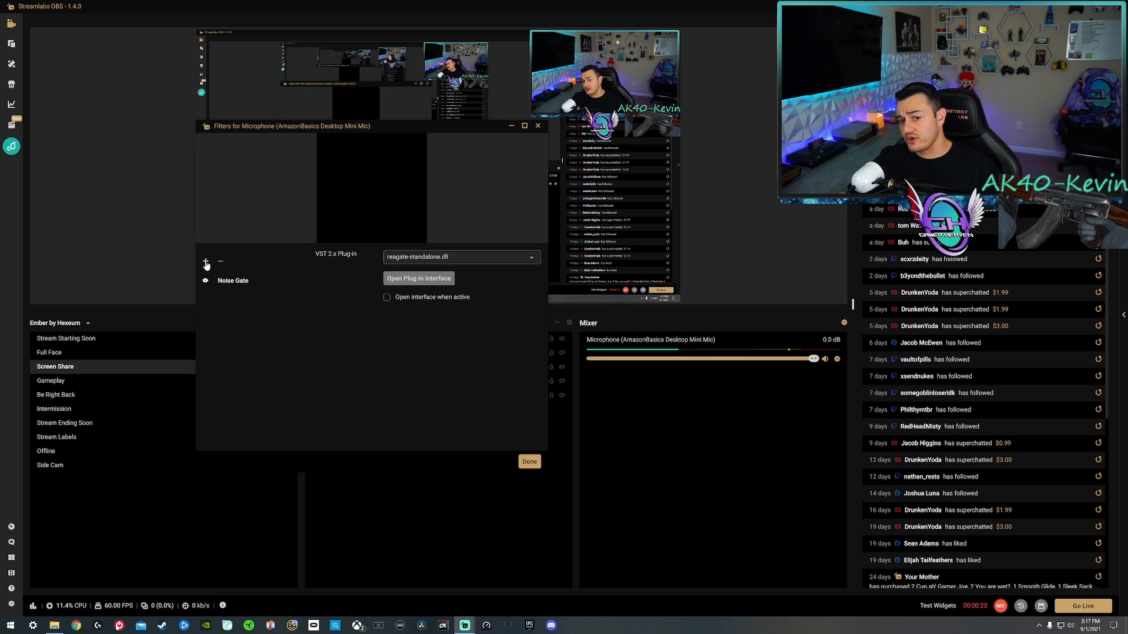
Add a VST 2.x Plugin filter named "EQ" to the microphone, load reaeq-standalone.dll and open its interface.
click(206, 262)
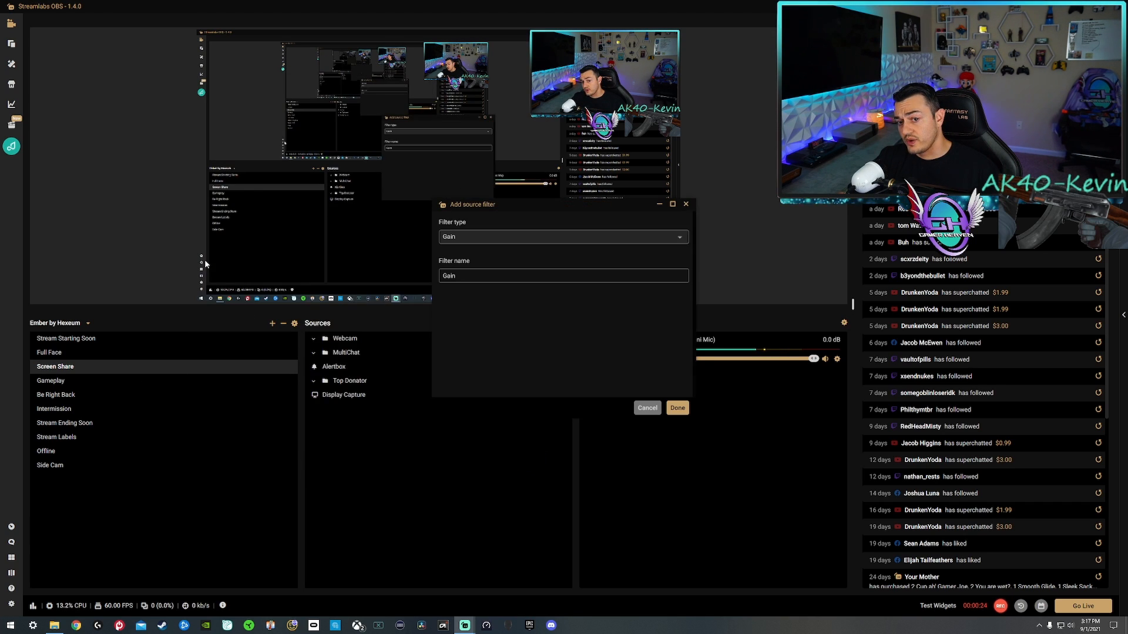
click(474, 238)
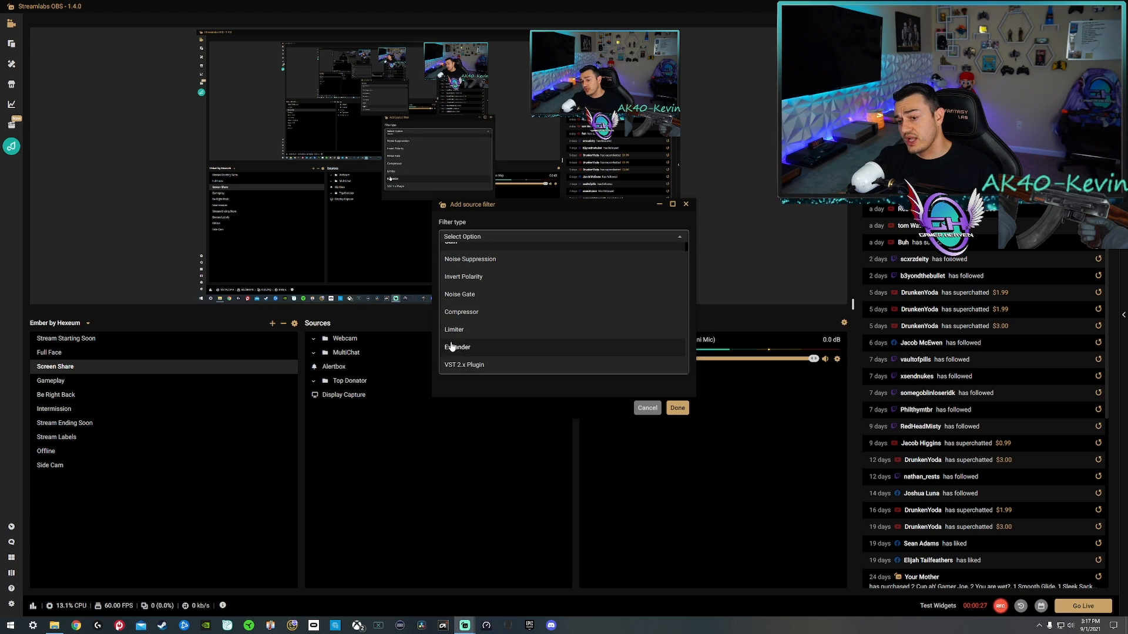
click(464, 365)
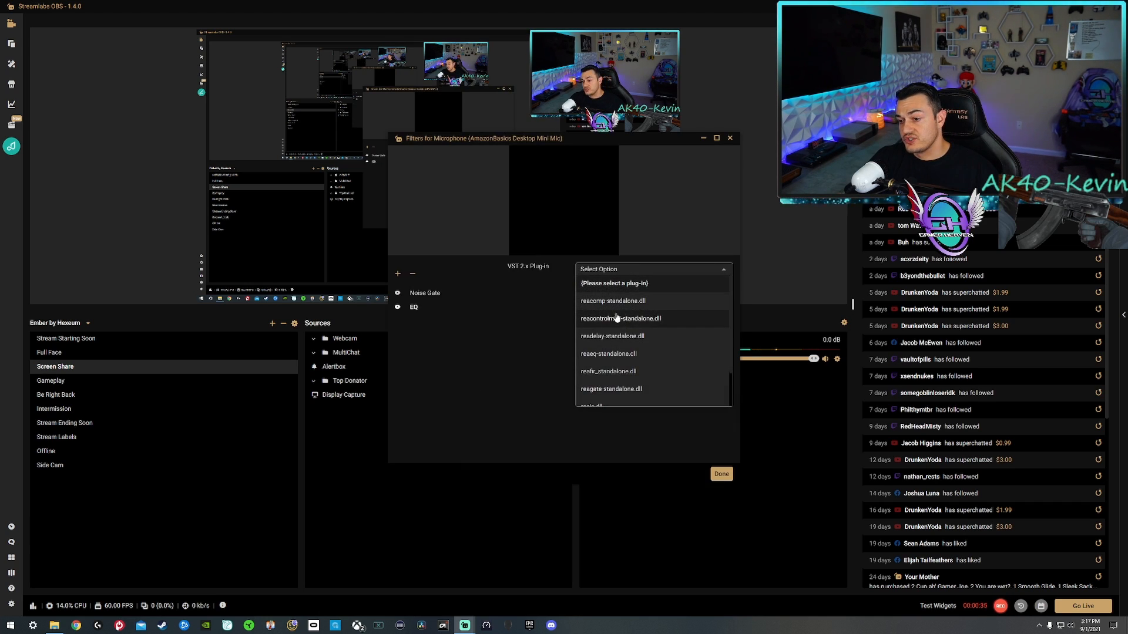
scroll(616, 318, down, 1)
click(615, 323)
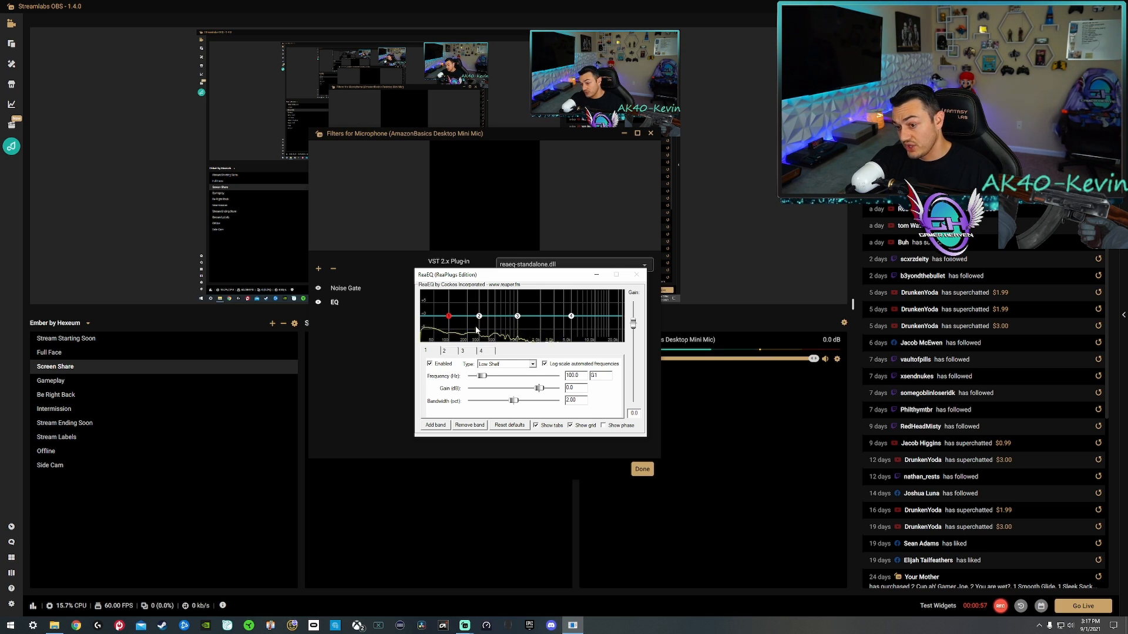
Make all four ReaEQ bands use the Band type, replacing the shelf types on the outer bands.
mouse_move(450, 322)
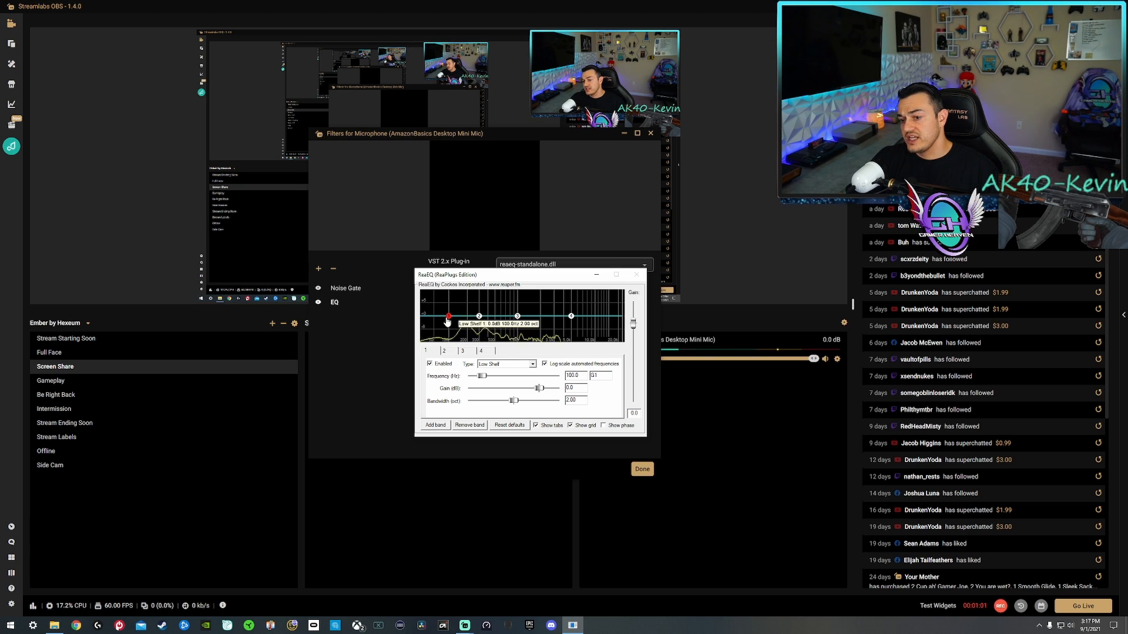
click(507, 364)
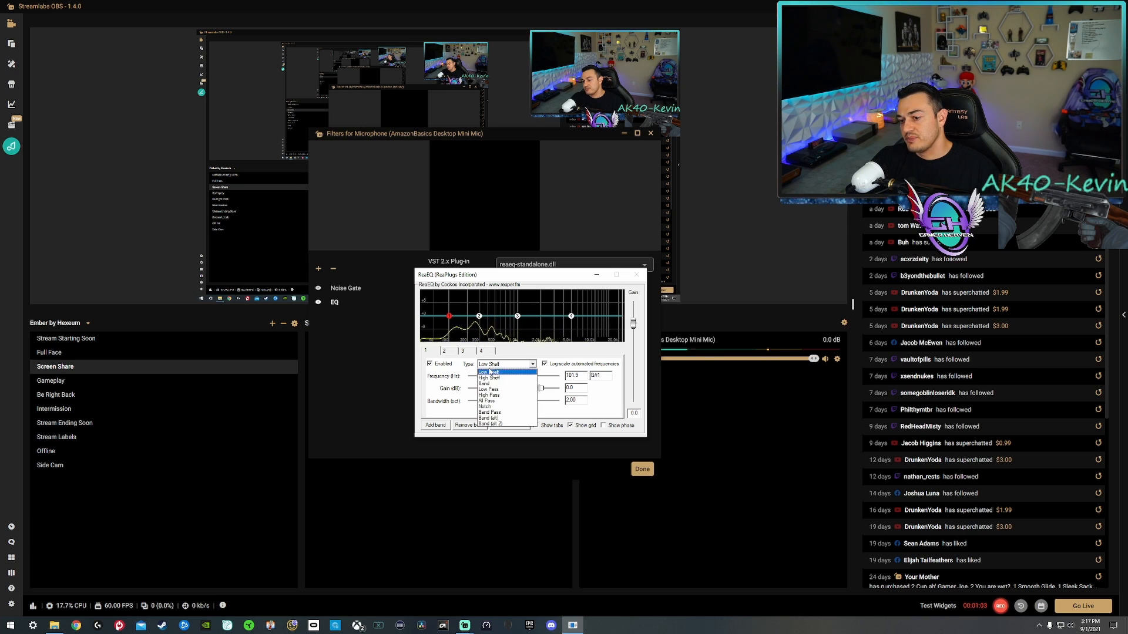
click(489, 385)
click(480, 317)
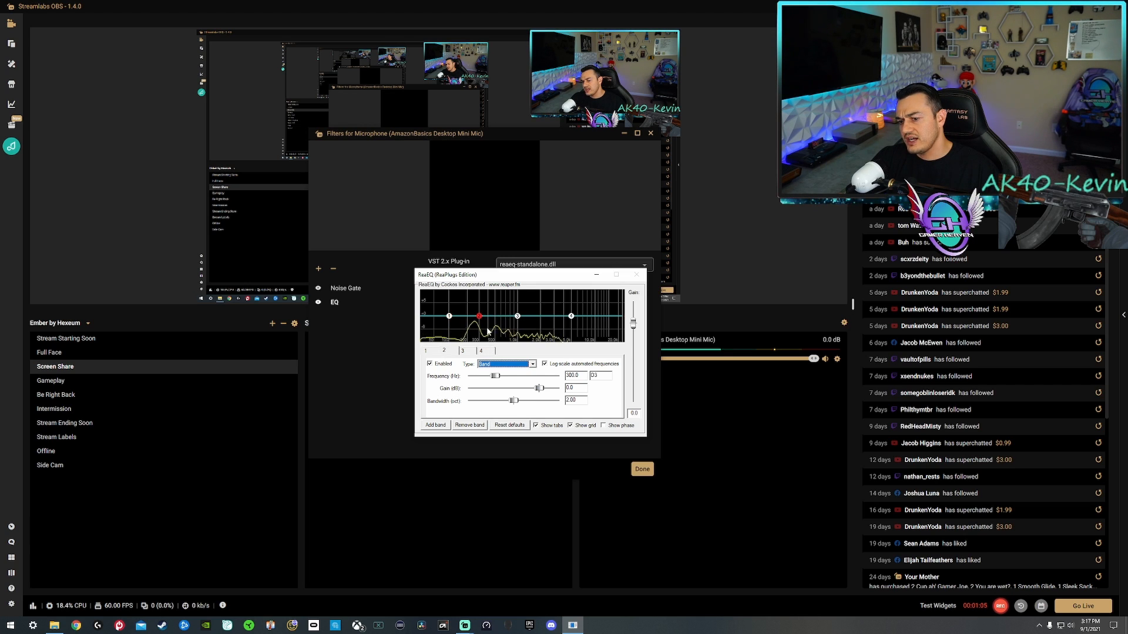
click(518, 318)
click(572, 318)
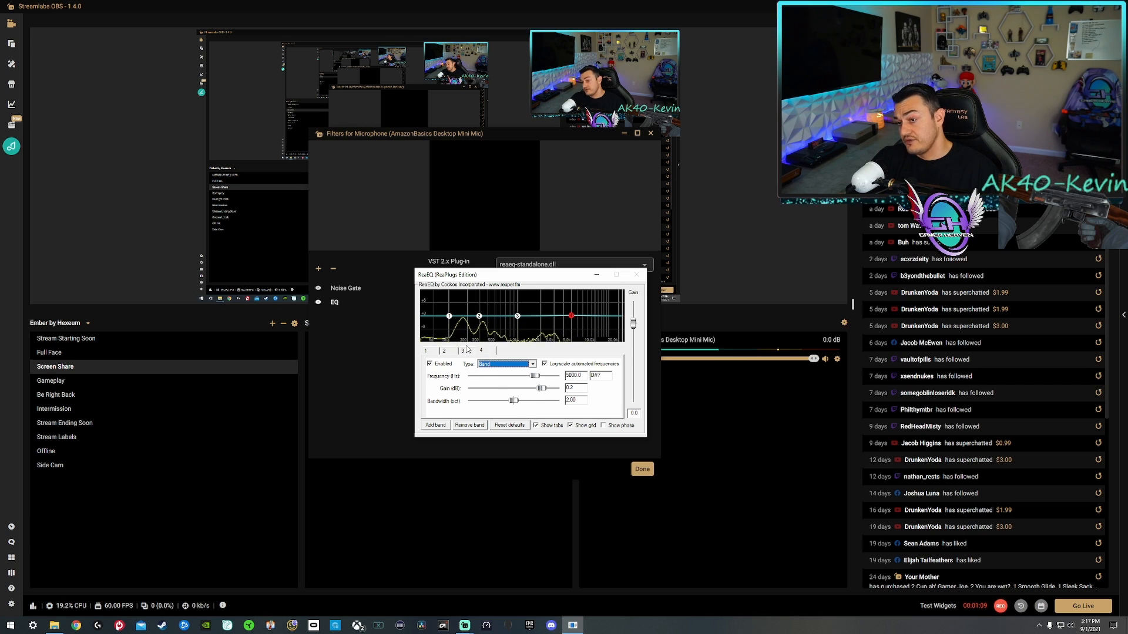
Raise ReaEQ bands 1 and 3 slightly, set band 4 to about 1.6 dB, and lower band 2 to about -2.2 dB near 341.8 Hz.
click(449, 317)
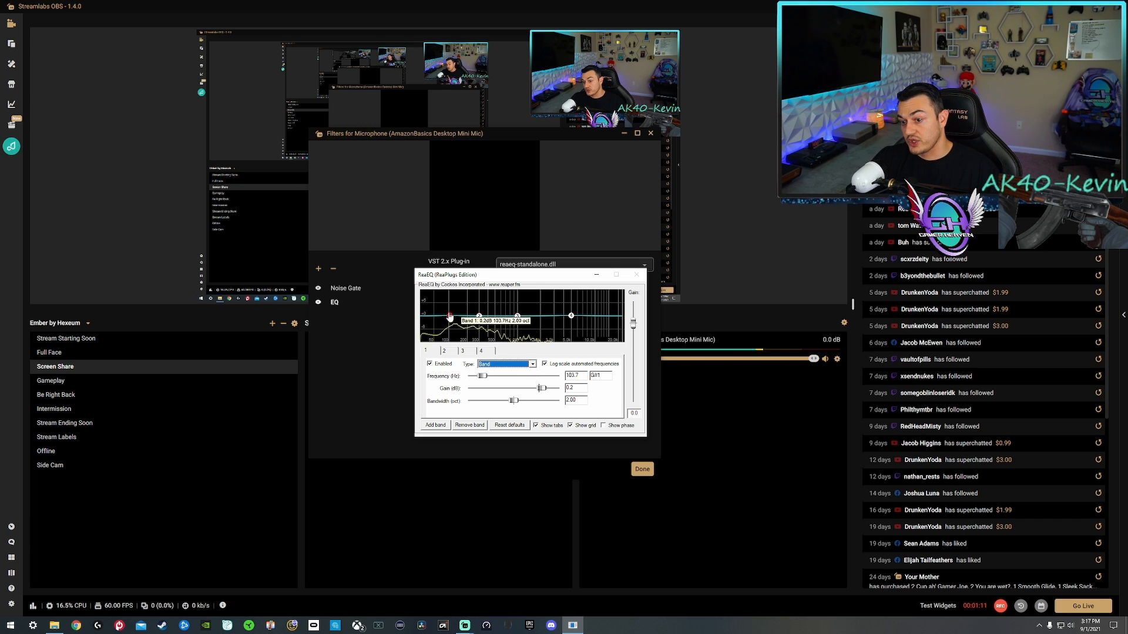
drag(450, 317, 572, 313)
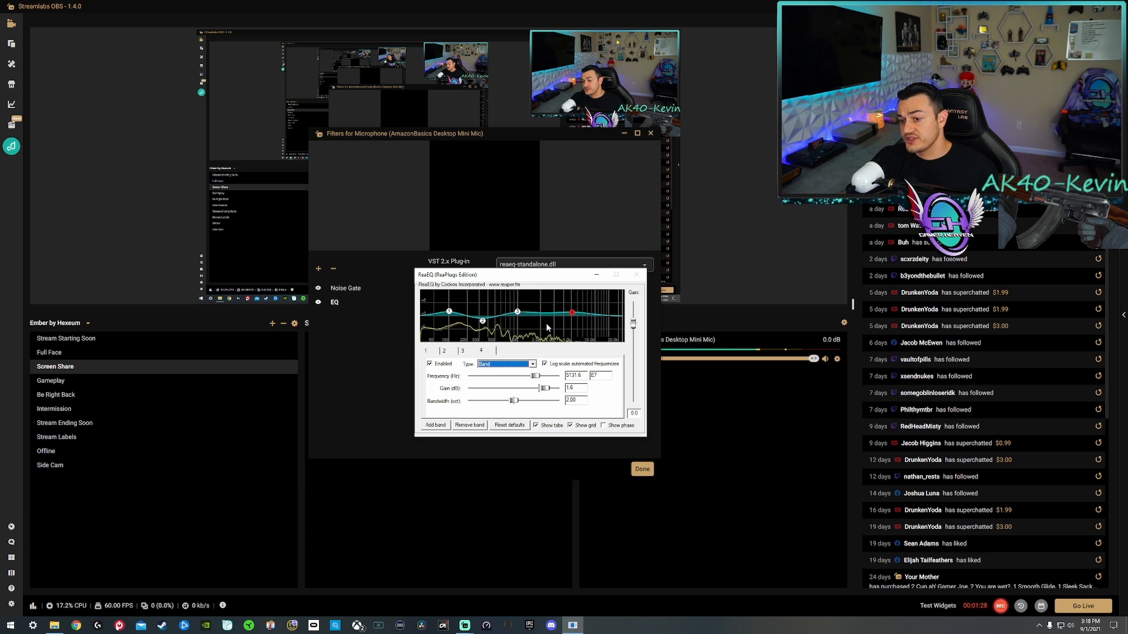
click(482, 321)
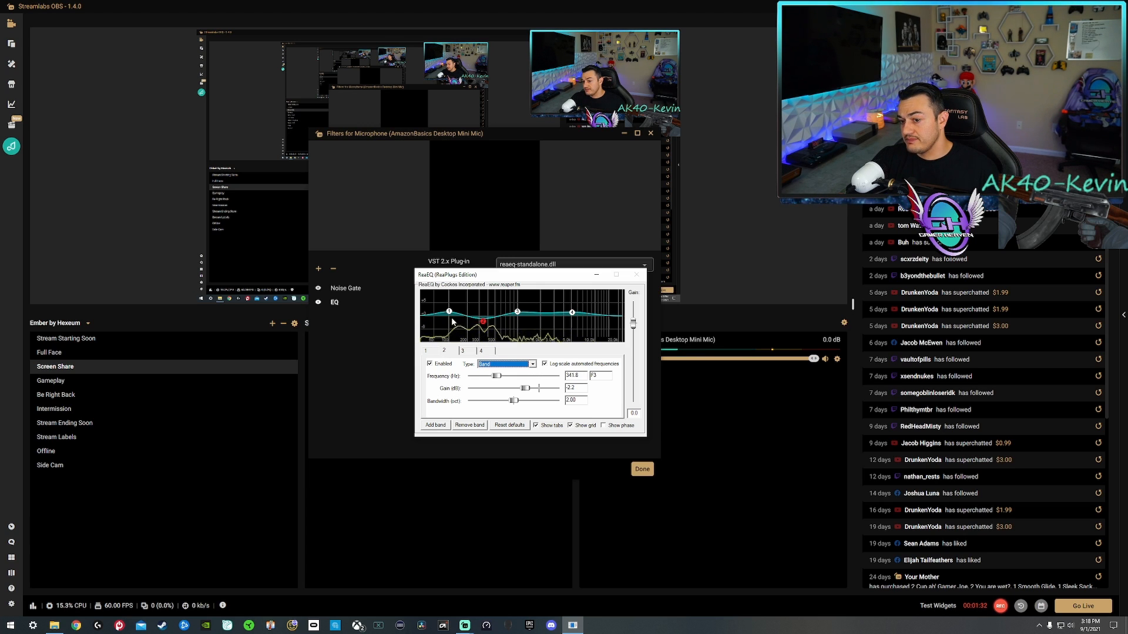
Move the ReaEQ window clear of the filters window, then close the EQ plug-in interface.
drag(517, 275, 766, 375)
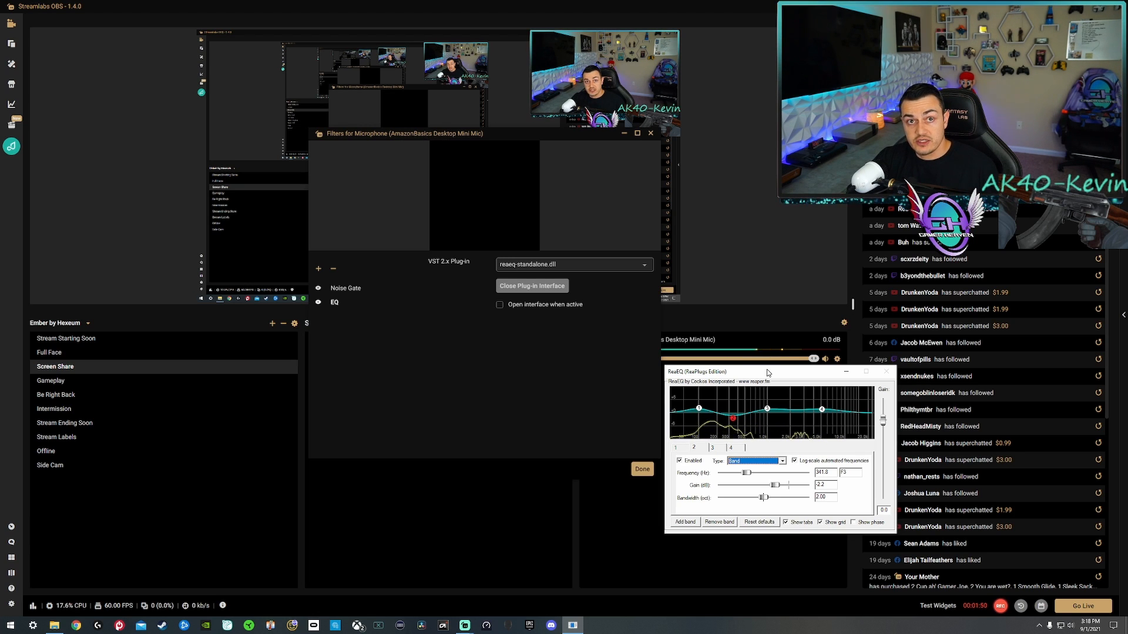
drag(768, 373, 771, 370)
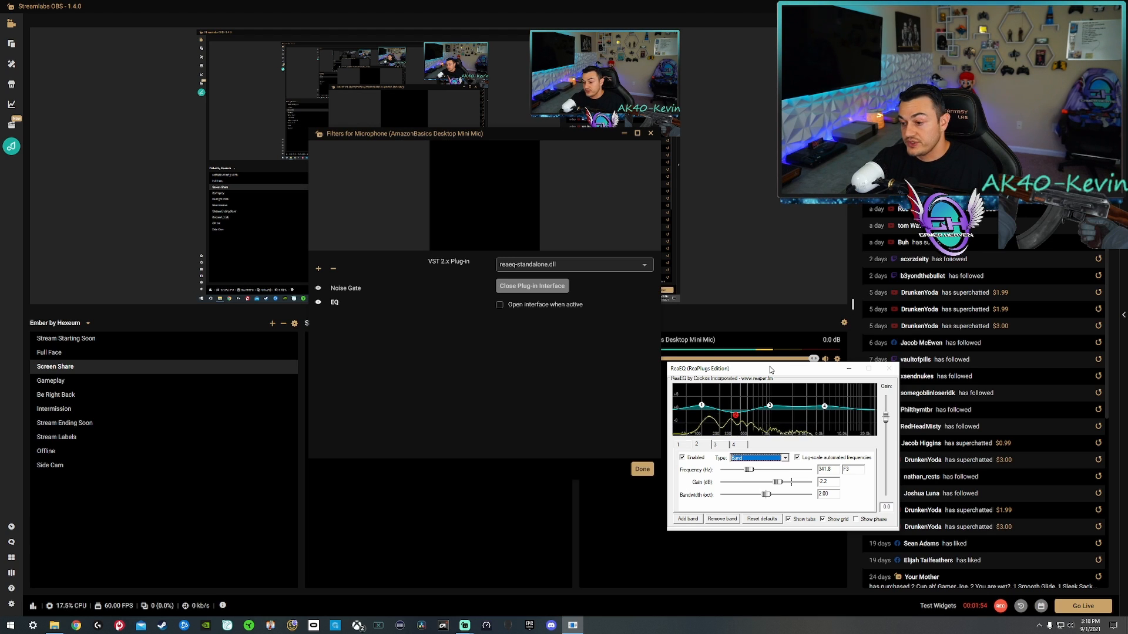
click(532, 287)
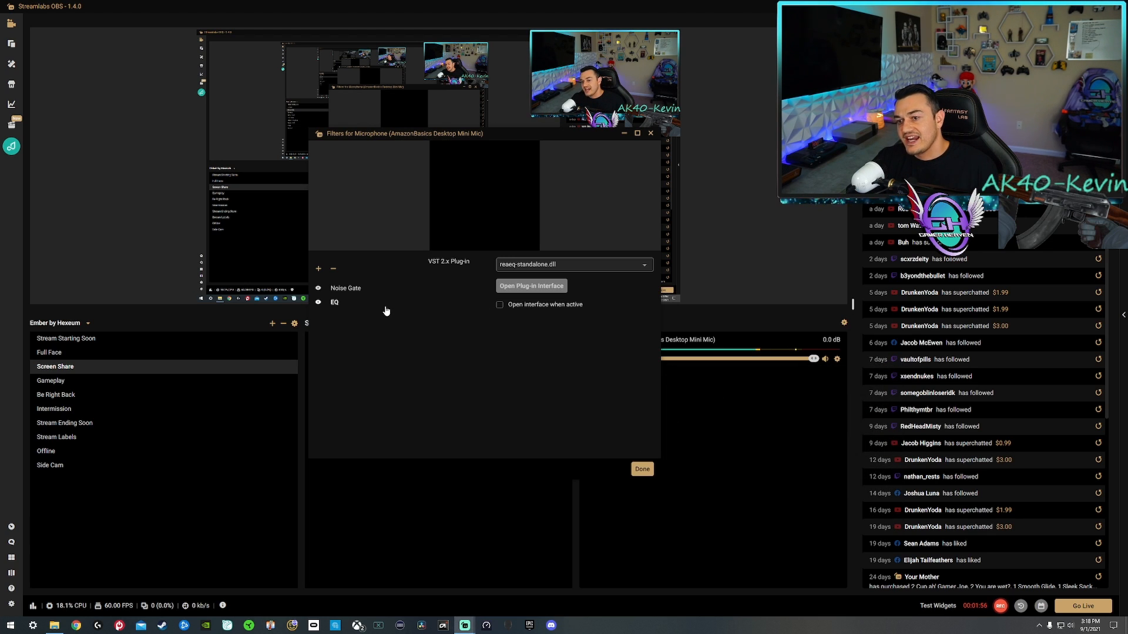
Add another VST 2.x Plugin filter named "comp" to the microphone.
click(318, 269)
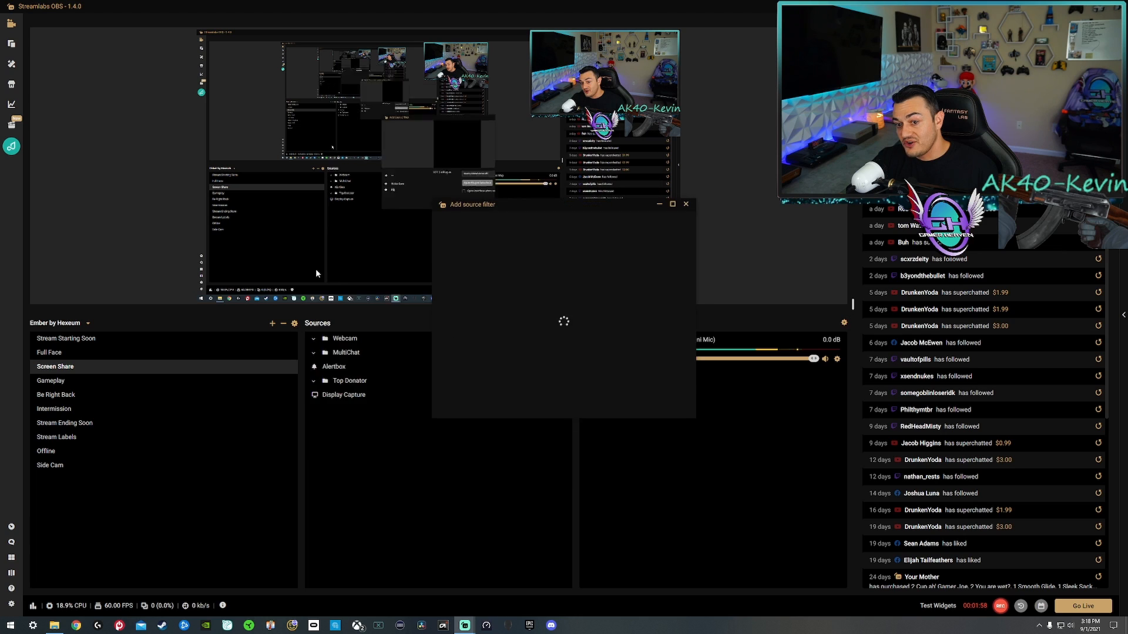
click(484, 236)
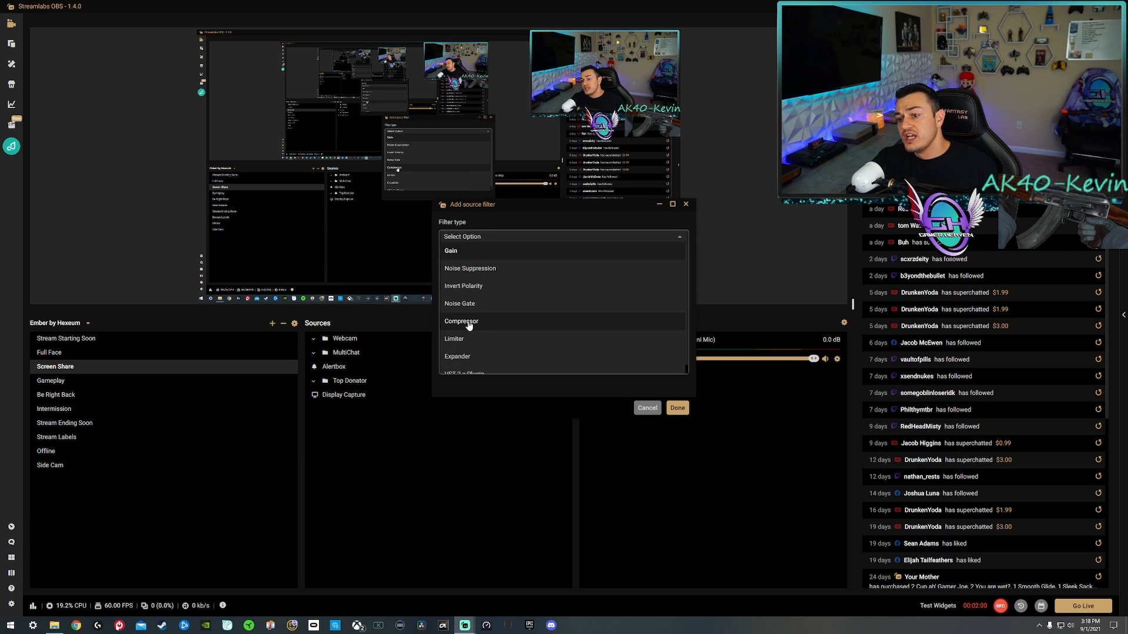
scroll(468, 325, down, 2)
click(464, 367)
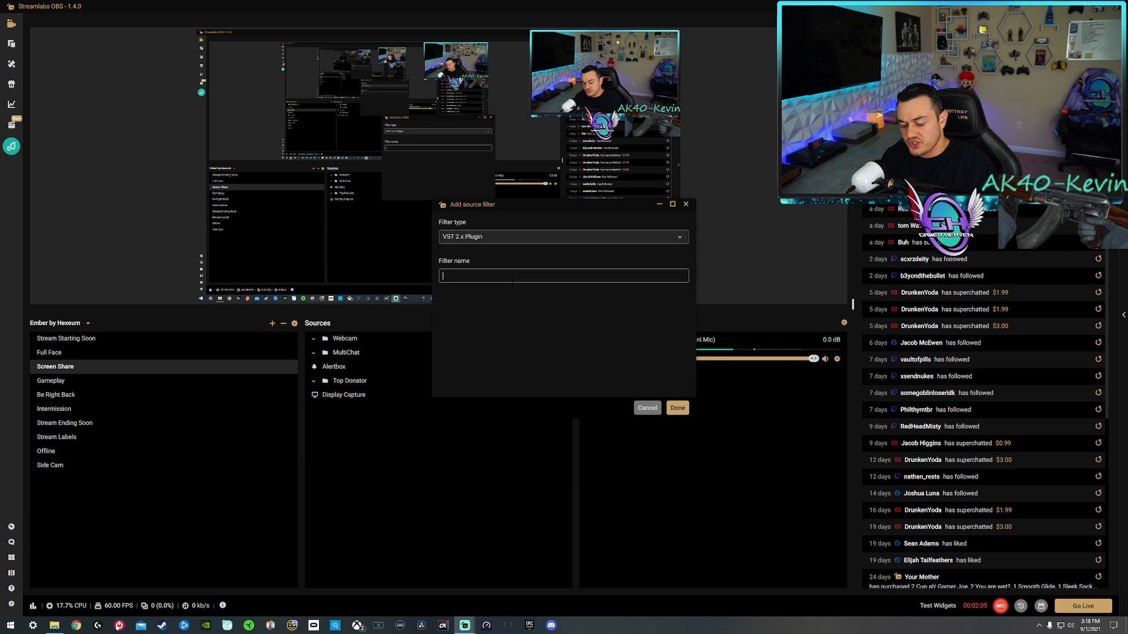
text(comp)
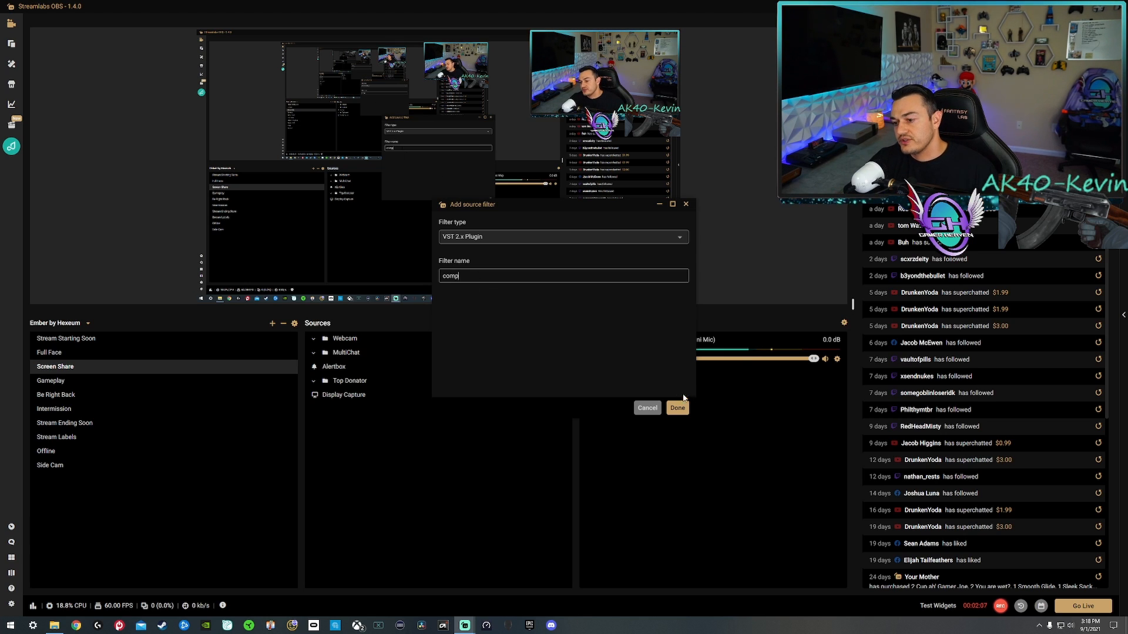
click(677, 408)
Load reacomp-standalone.dll as the plug-in of the comp filter and open its interface.
click(623, 269)
click(611, 231)
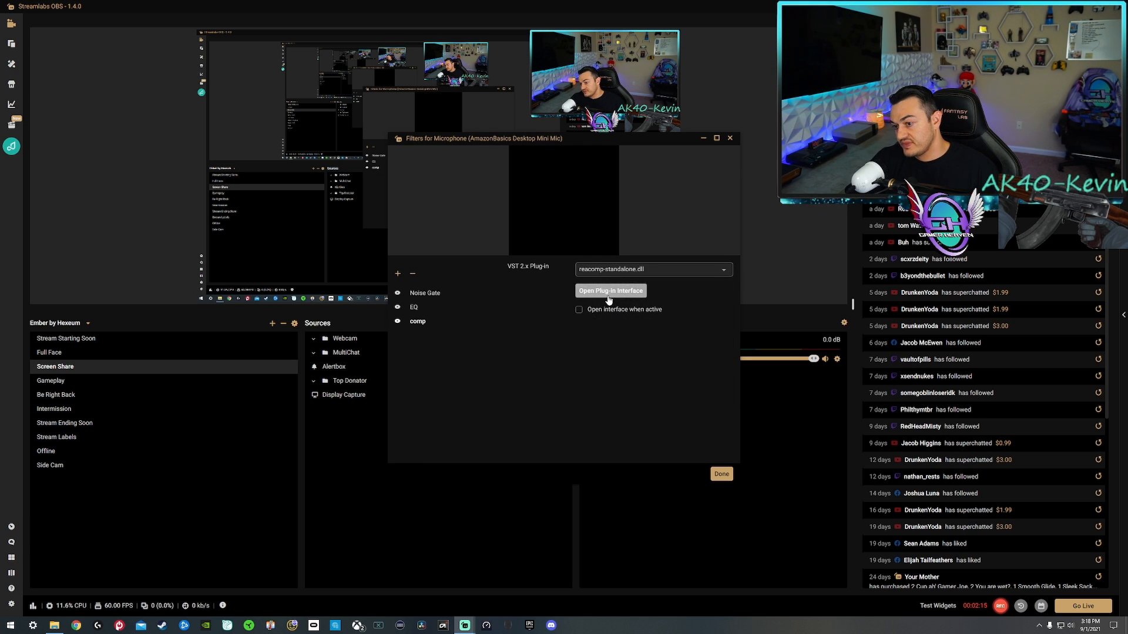
click(608, 296)
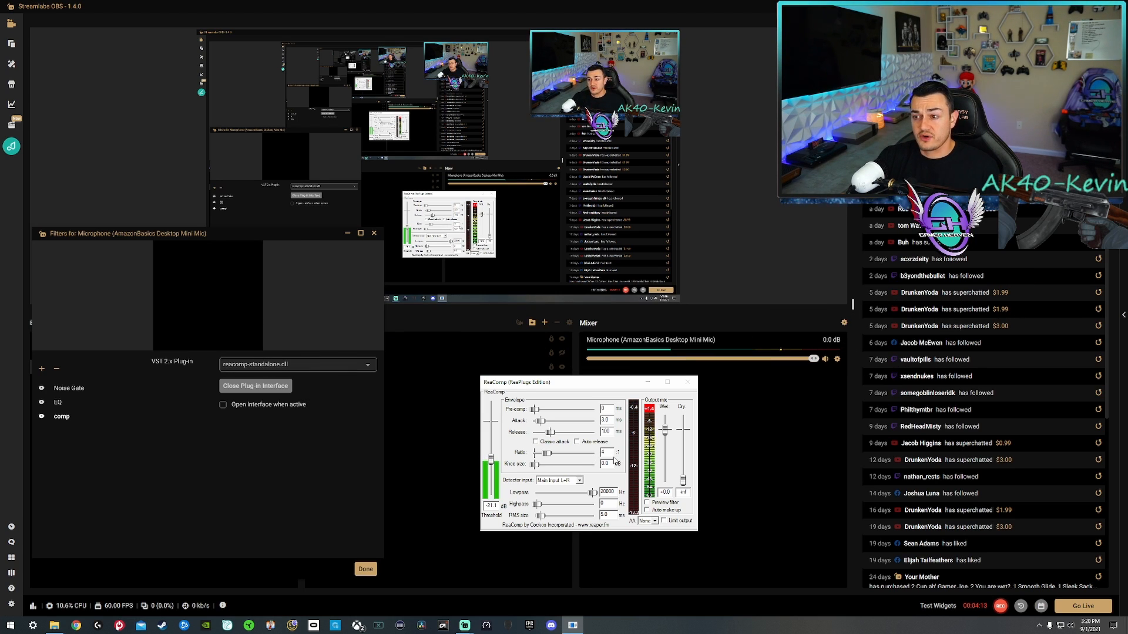
Enable Auto make-up and lower the threshold in ReaComp, using a ratio of 4:1 and an attack of 3.0 ms.
double_click(603, 453)
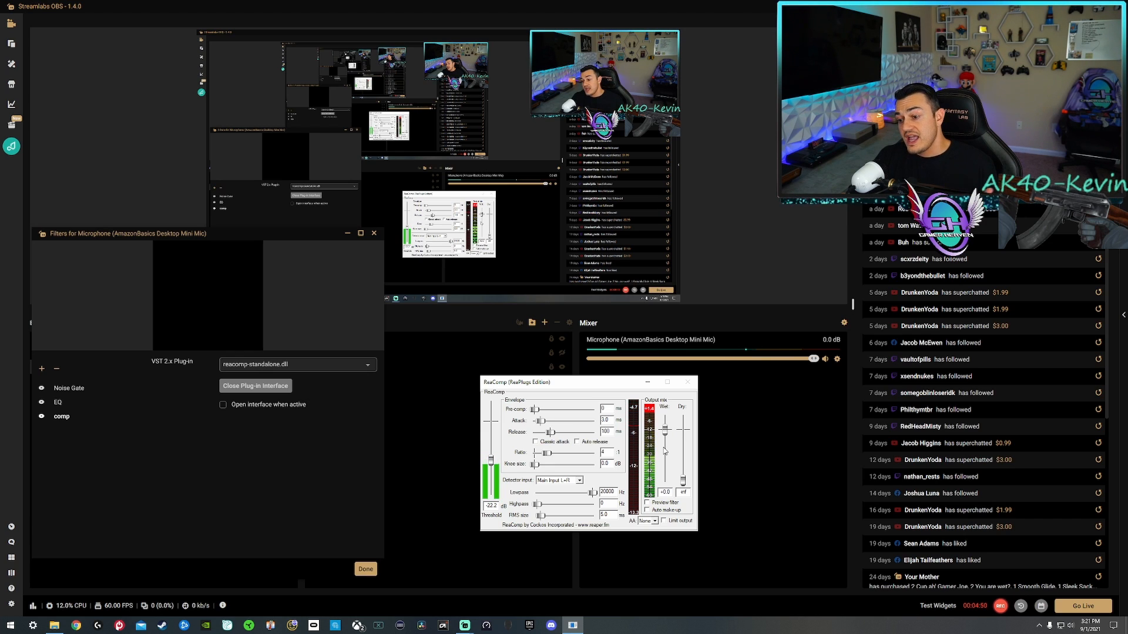
click(648, 511)
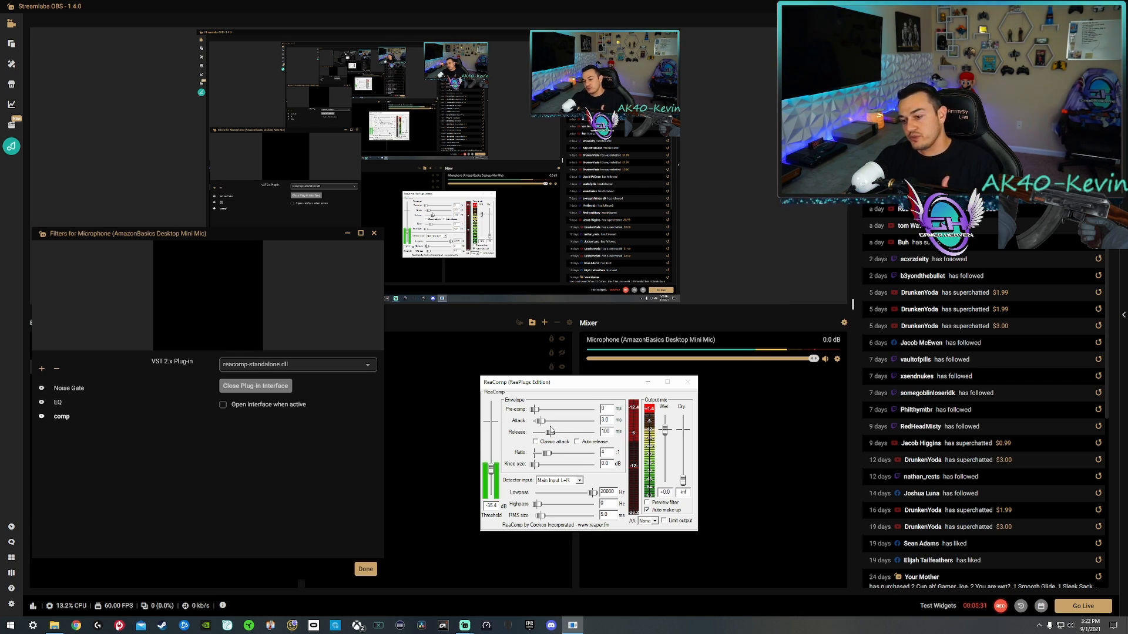
double_click(606, 420)
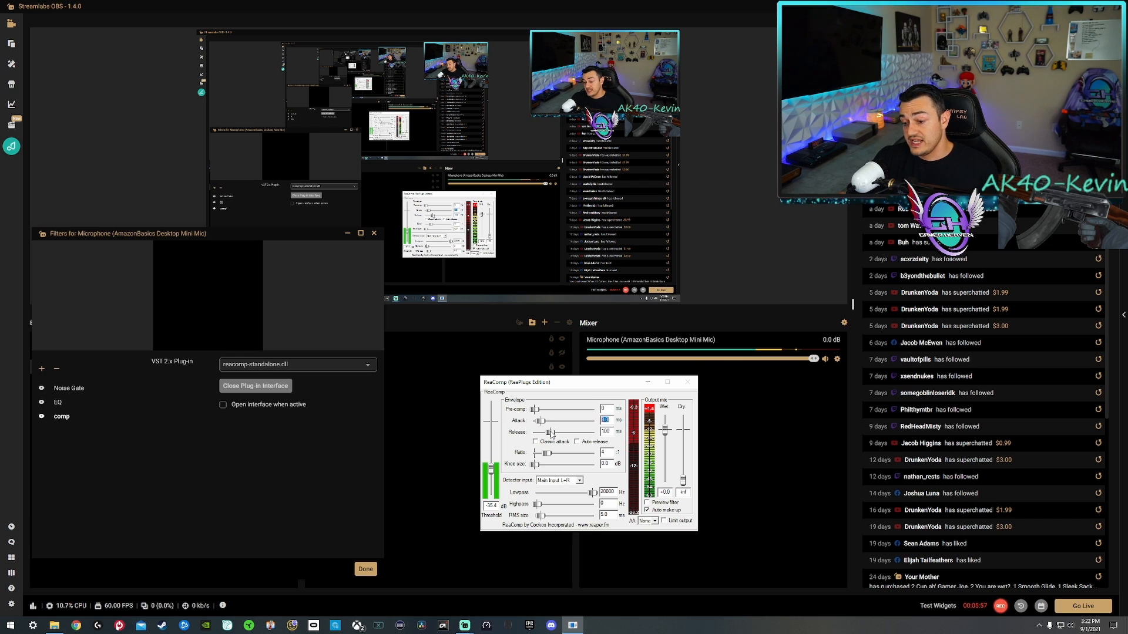
click(610, 420)
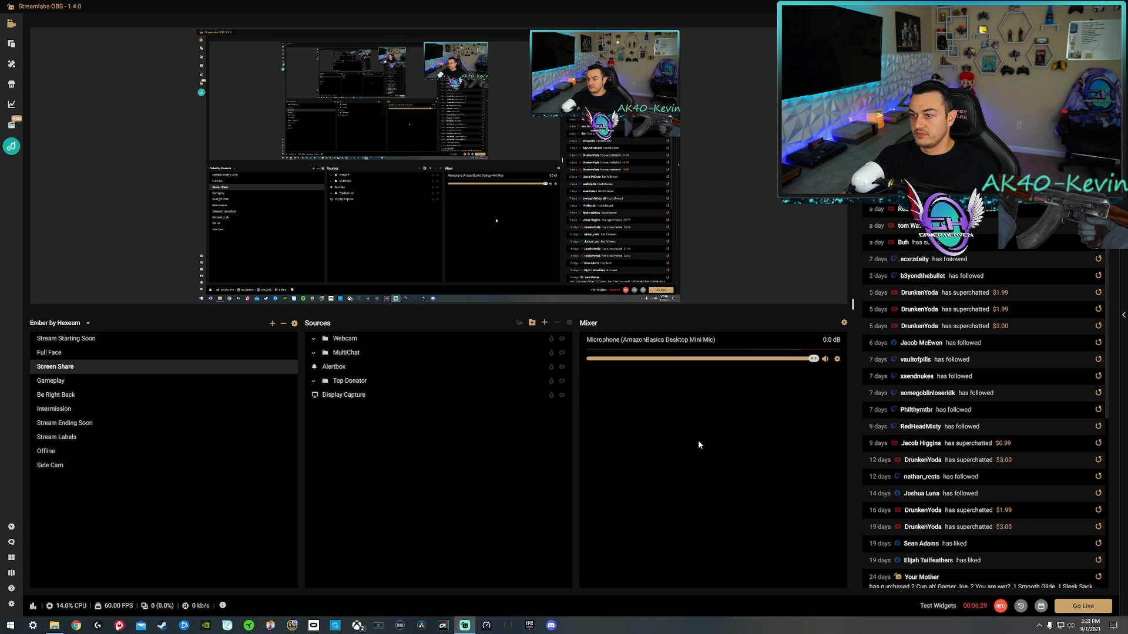
Reopen the microphone's filters and bring up the ReaGate and ReaEQ interfaces for review.
click(837, 358)
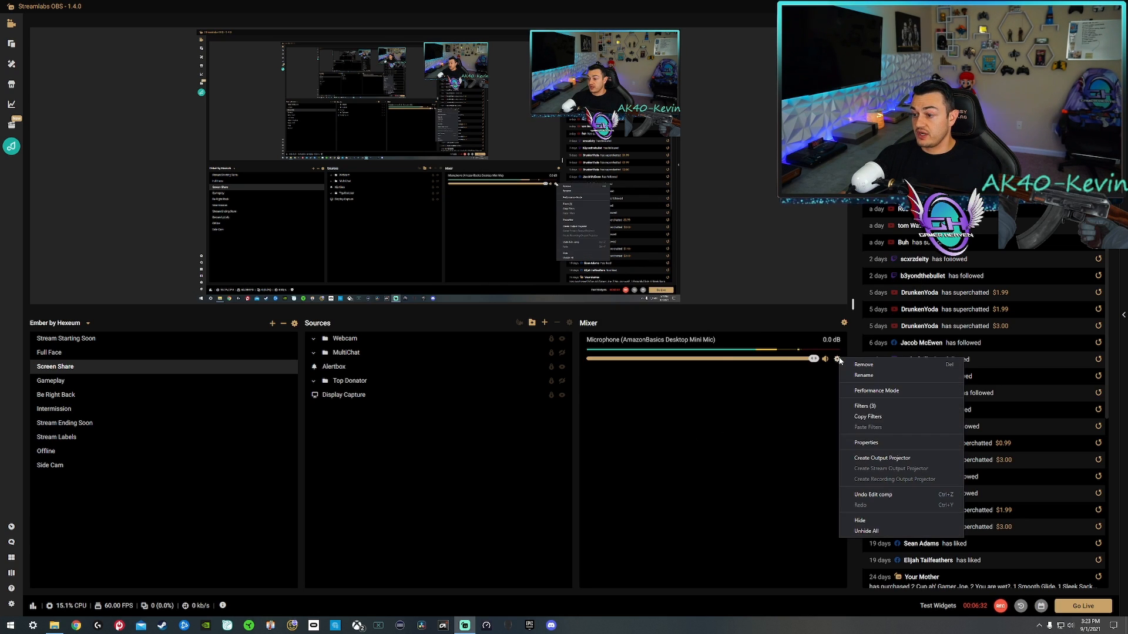
click(868, 408)
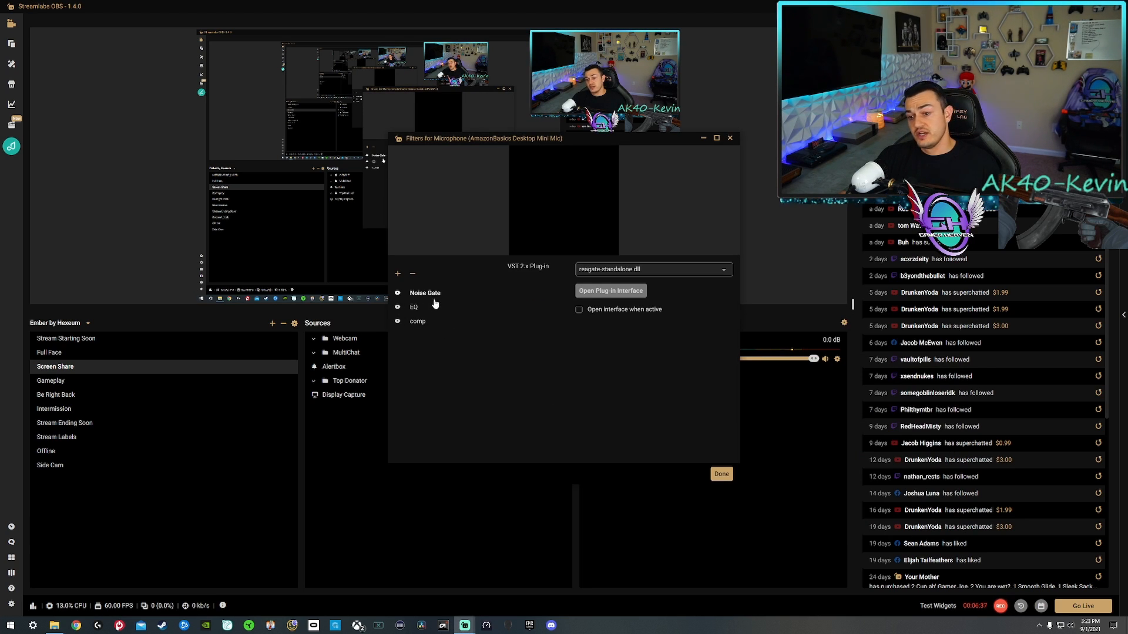
click(611, 291)
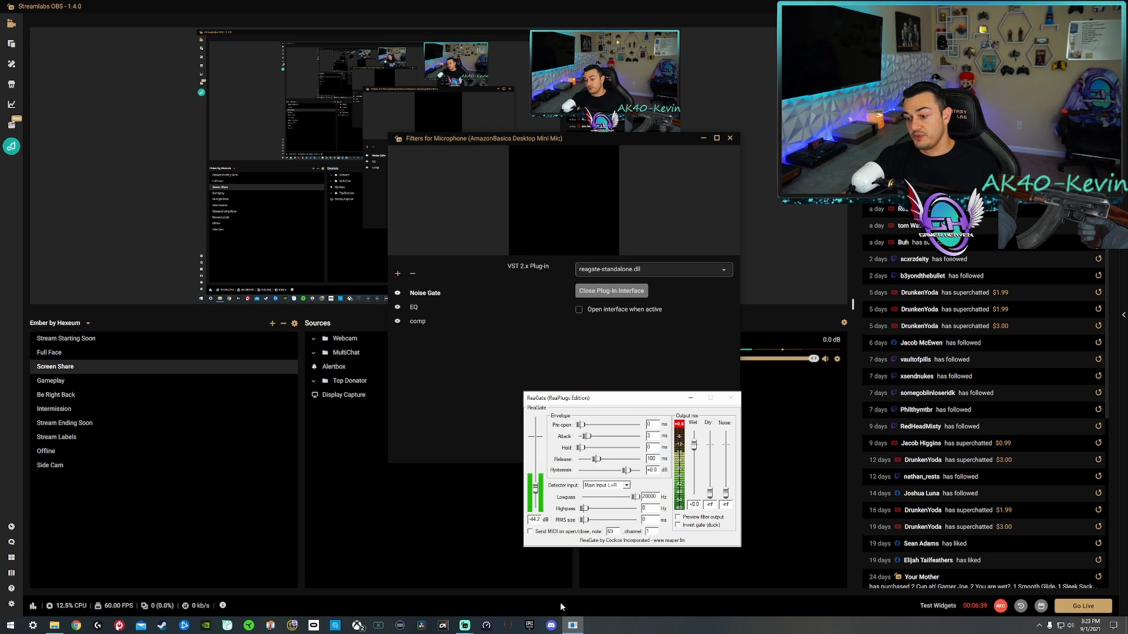
click(414, 308)
mouse_move(573, 625)
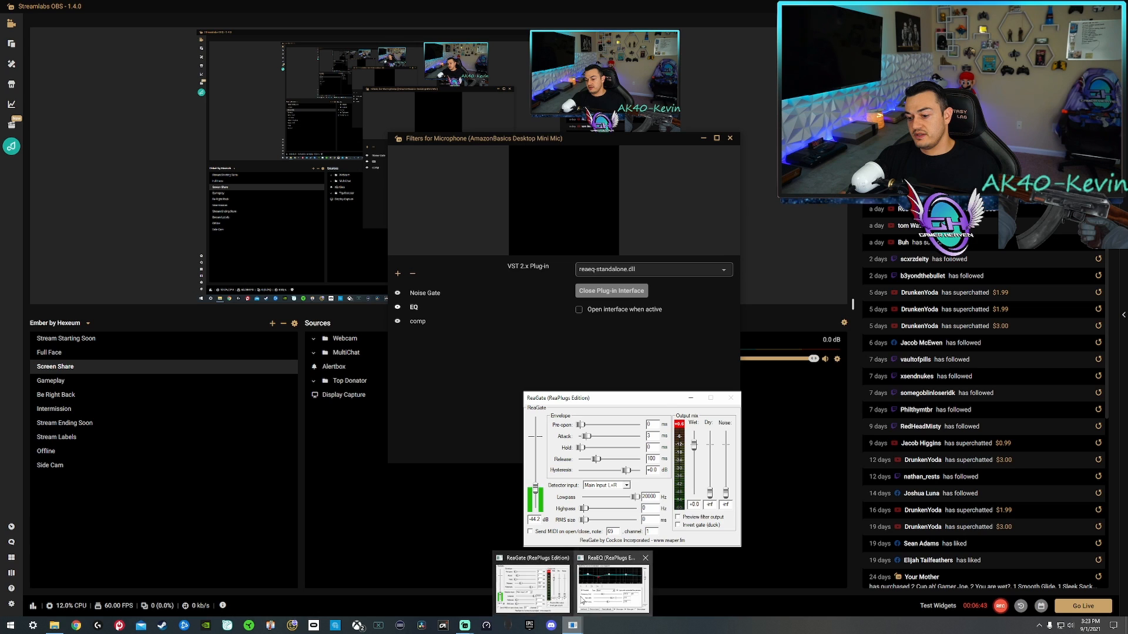
click(599, 591)
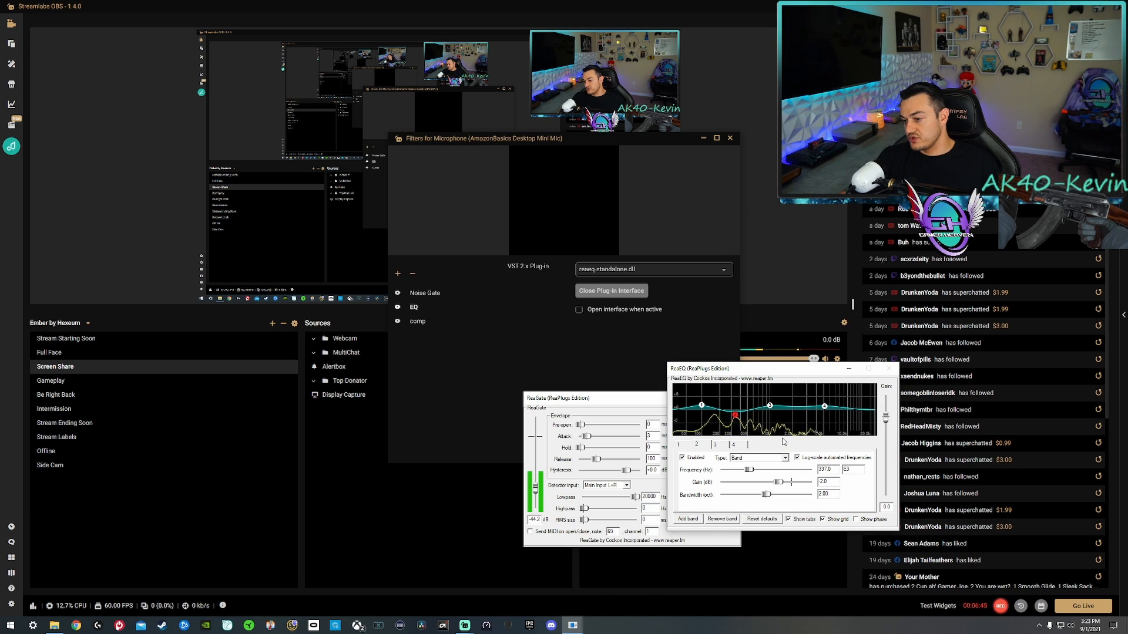